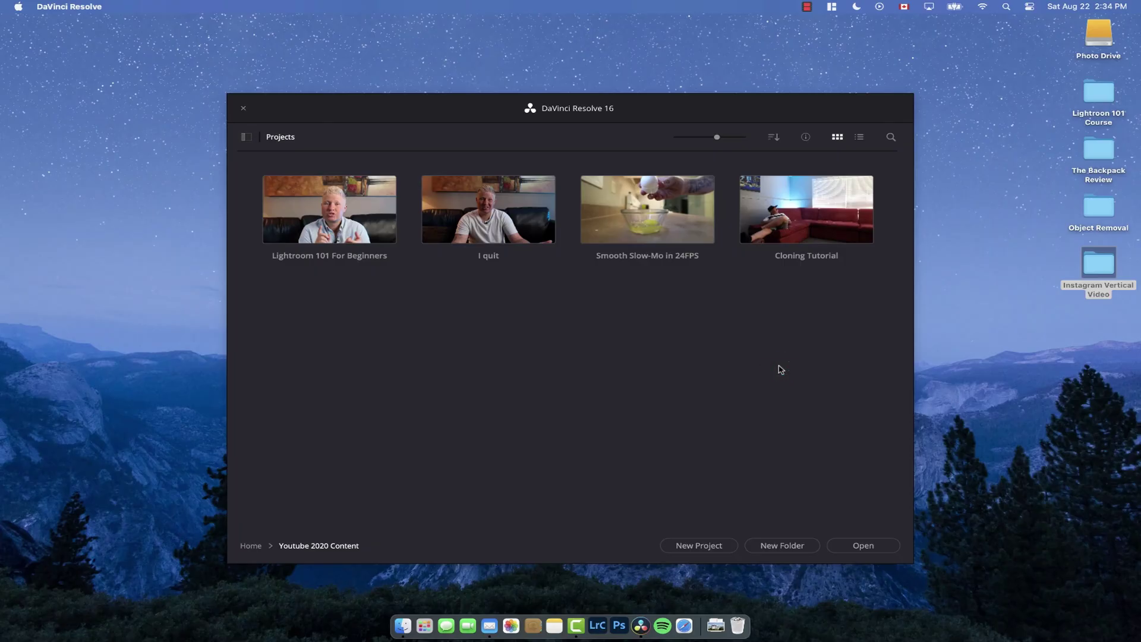
Step: Create a new project named 'Instagram Vertical Video' and open it on the Edit page
{"action": "left_click", "coordinate": [711, 543]}
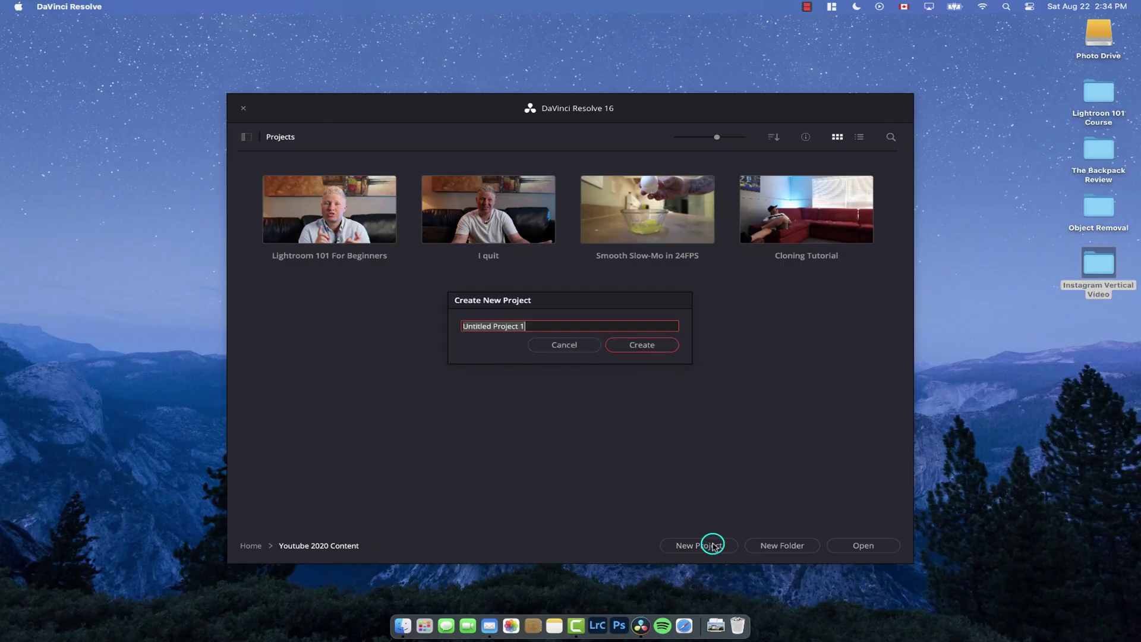
{"action": "key", "text": "BackSpace"}
{"action": "type", "text": "Instgram"}
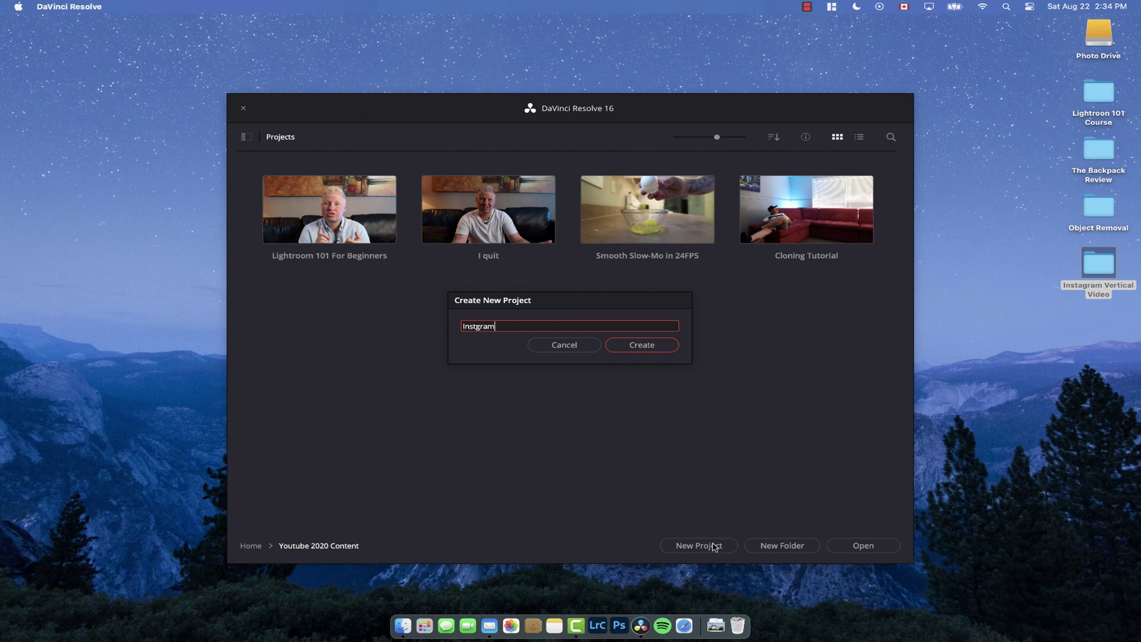
{"action": "key", "text": "BackSpace"}
{"action": "key", "text": "BackSpace"}
{"action": "key", "text": "BackSpace"}
{"action": "type", "text": "gram Vertical Vid"}
{"action": "key", "text": "Return"}
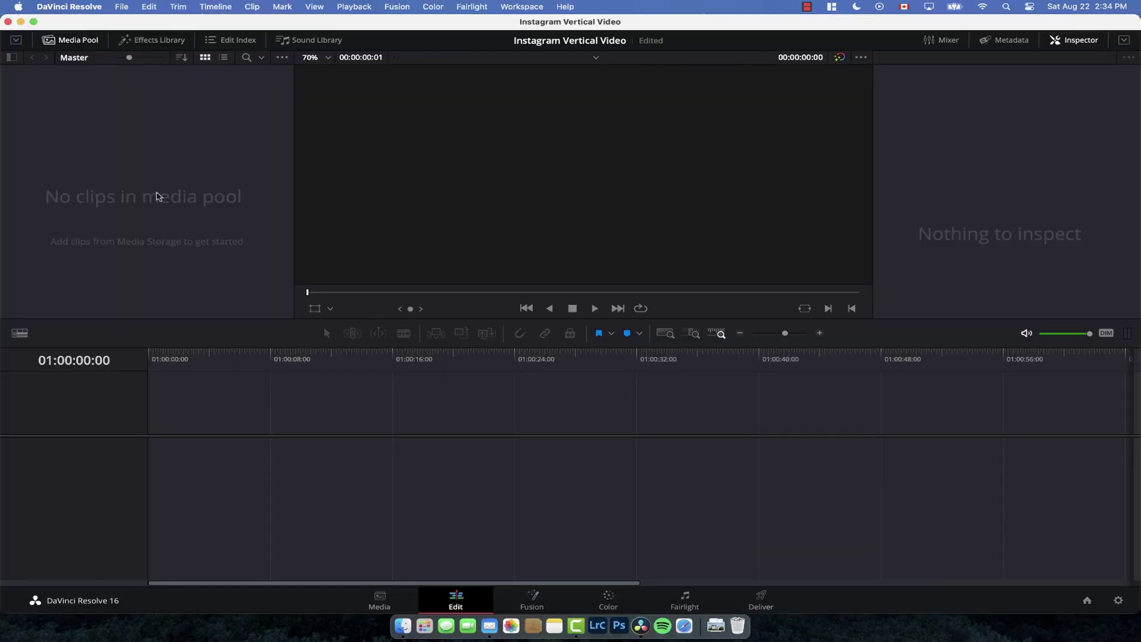
Step: Import all eleven MP4s from Desktop > Instagram Vertical Video > Media, keeping the project frame rate
{"action": "right_click", "coordinate": [158, 196]}
{"action": "left_click", "coordinate": [247, 305]}
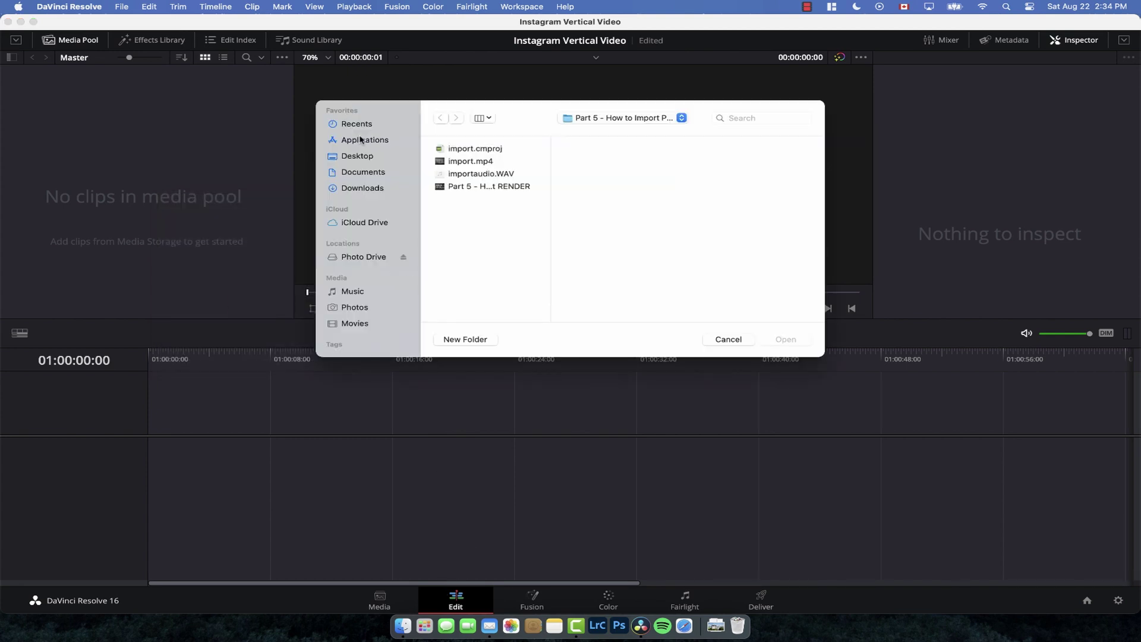
{"action": "left_click", "coordinate": [369, 157]}
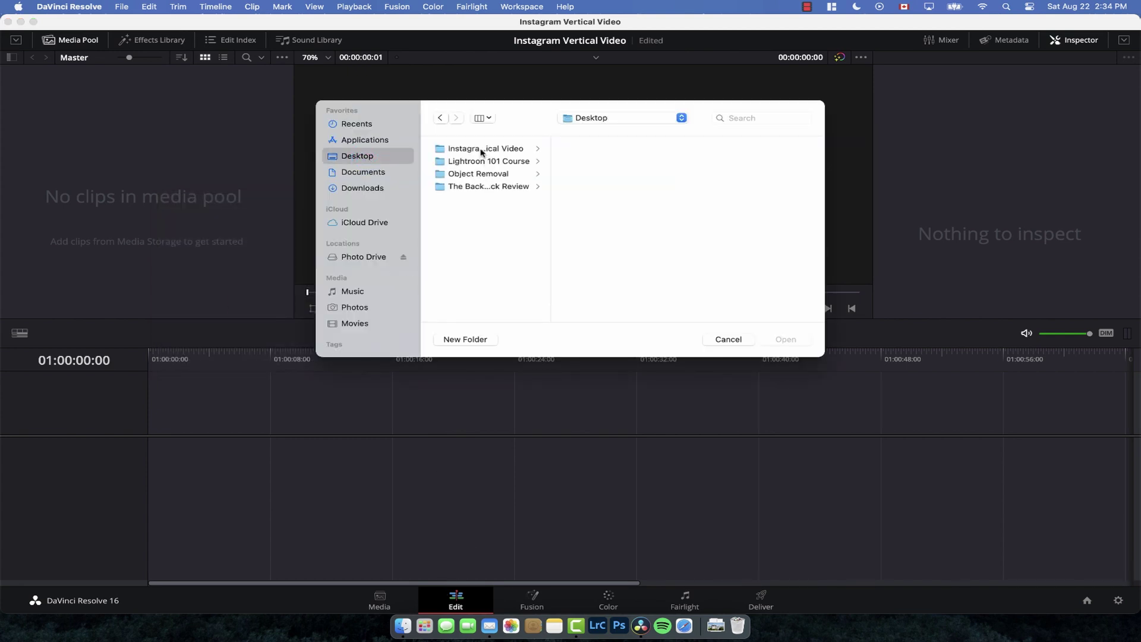
{"action": "left_click", "coordinate": [481, 150]}
{"action": "left_click", "coordinate": [605, 153]}
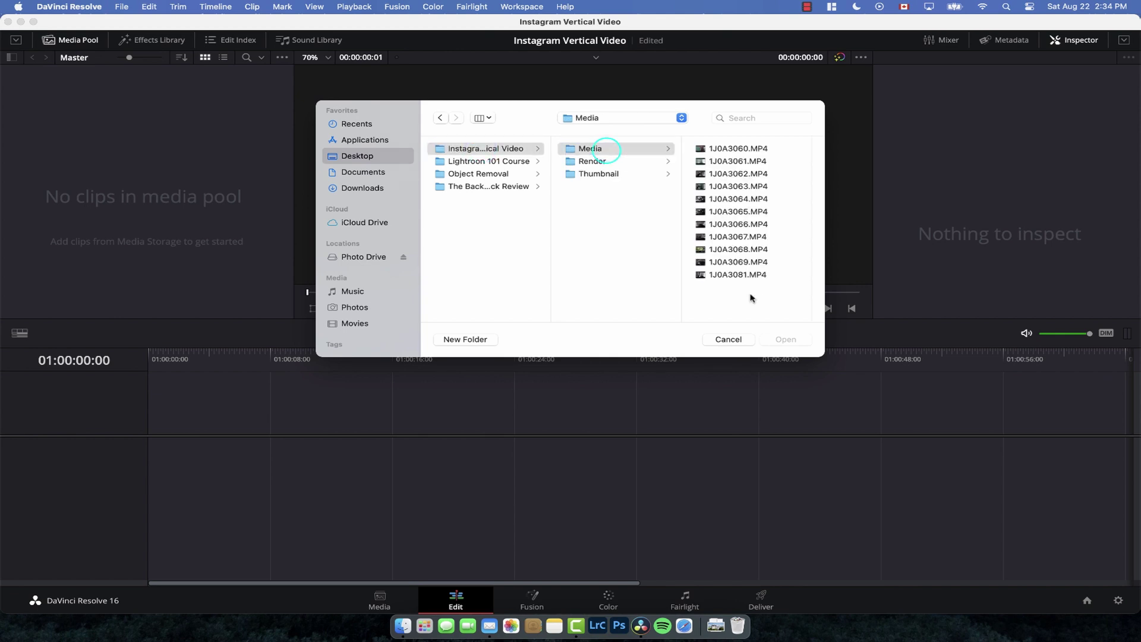
{"action": "key", "text": "super+a"}
{"action": "key", "text": "Return"}
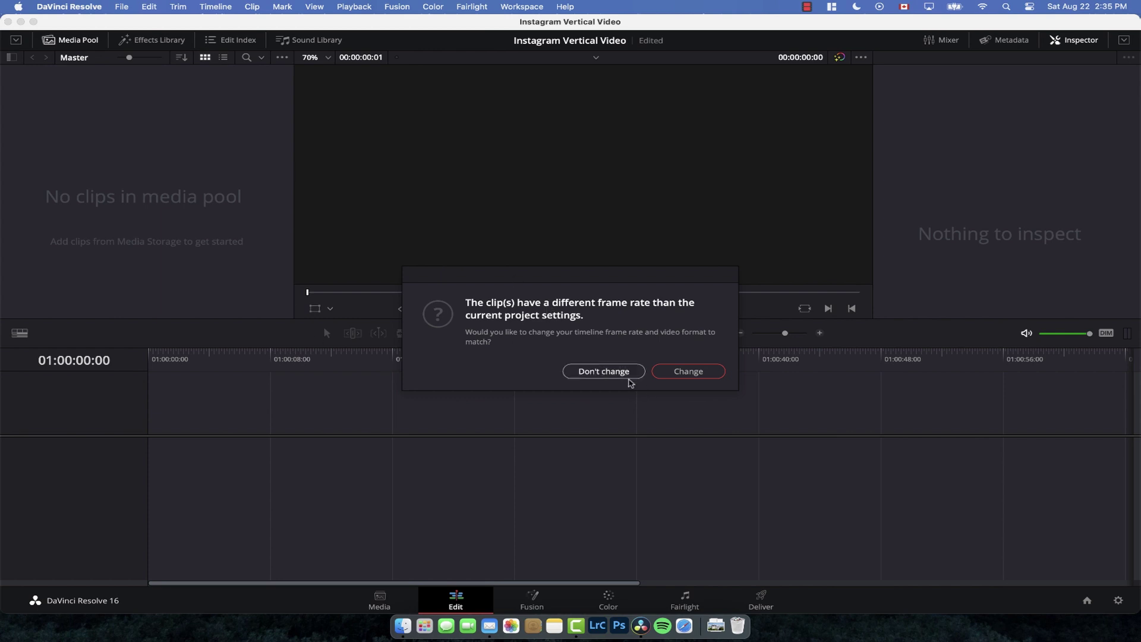
{"action": "left_click", "coordinate": [607, 371]}
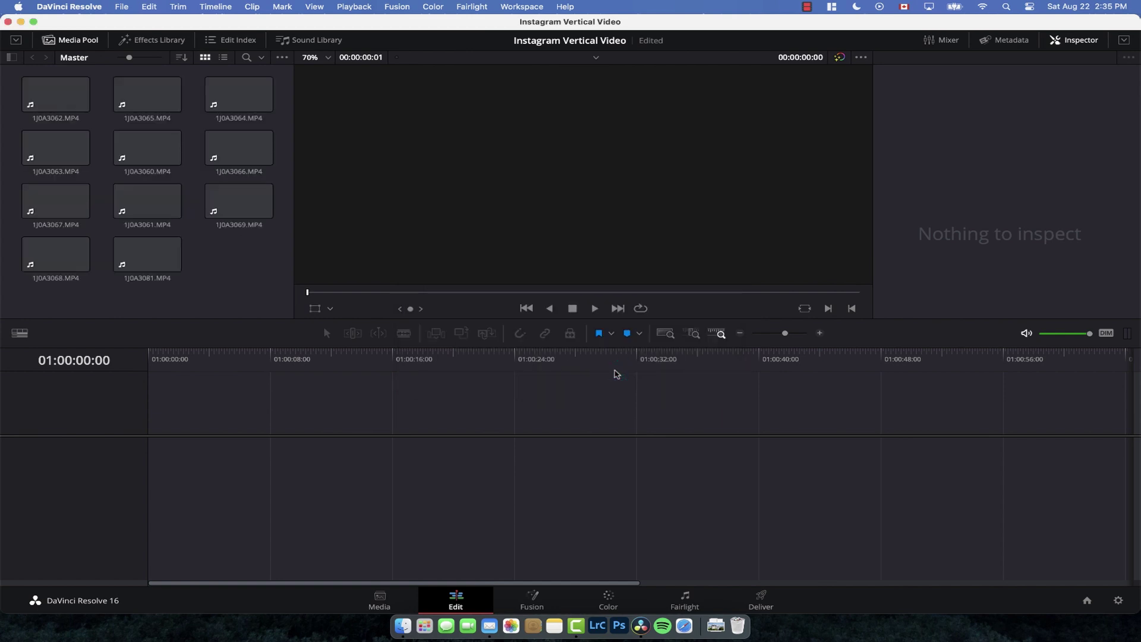
Step: Preview clip 1J0A3062, drop it onto a new Timeline 1 and play it back
{"action": "left_click", "coordinate": [60, 97]}
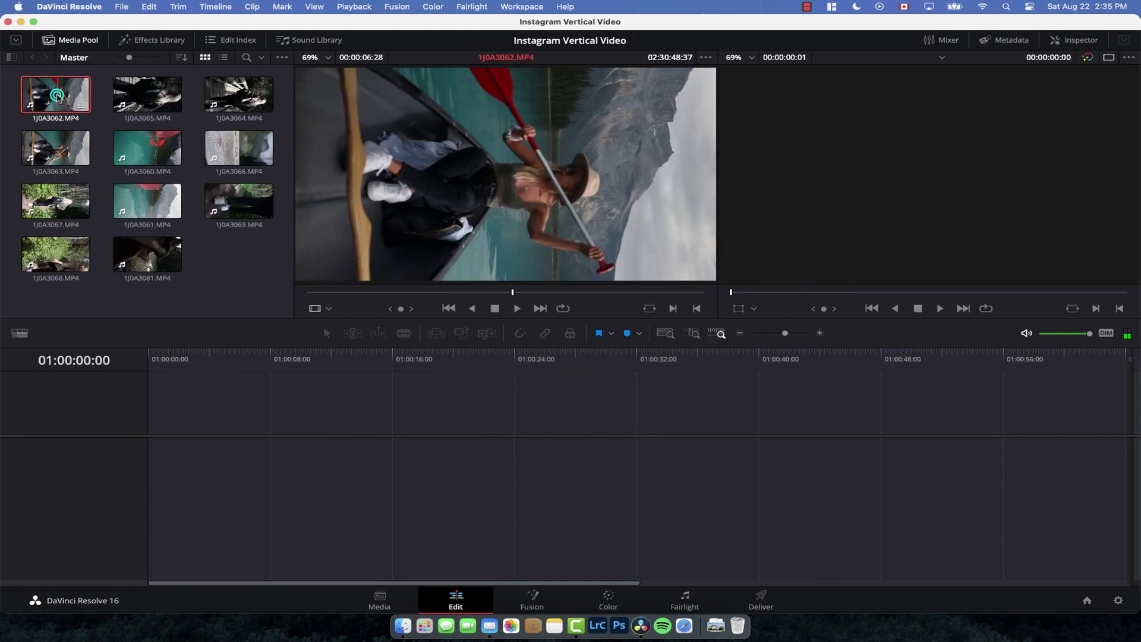
{"action": "left_click", "coordinate": [331, 292]}
{"action": "key", "text": "space"}
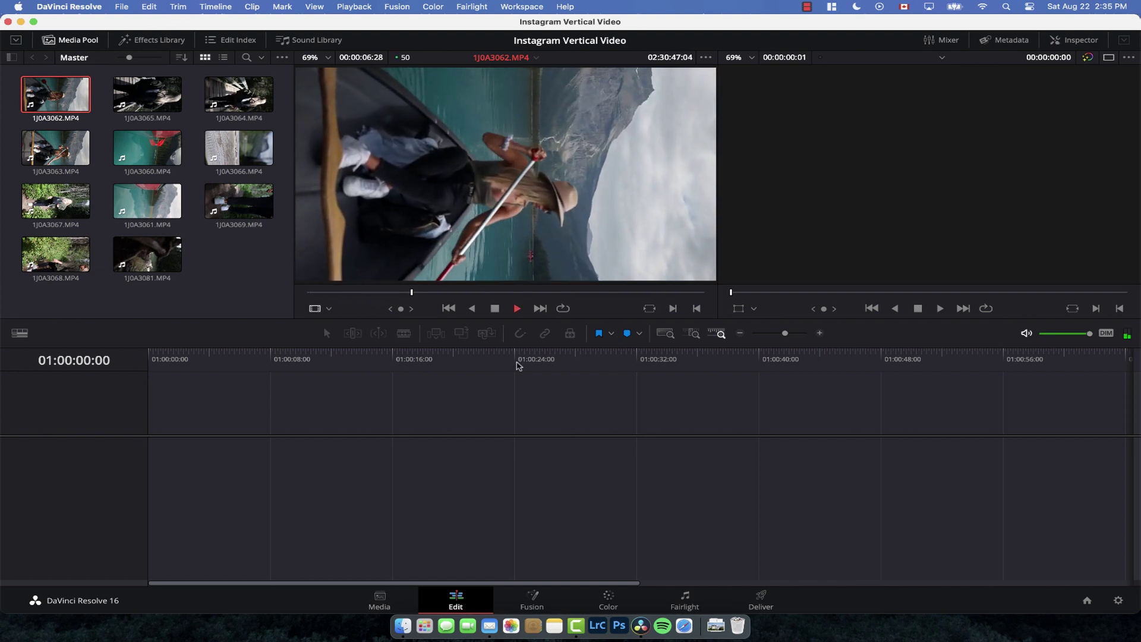
{"action": "key", "text": "space"}
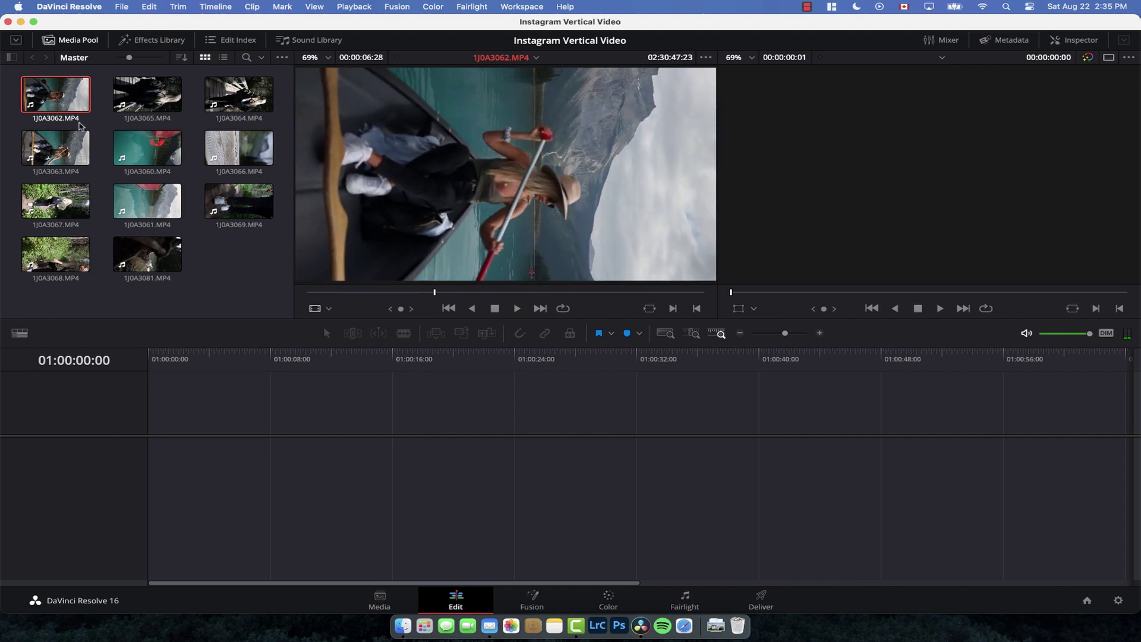
{"action": "left_click_drag", "start_coordinate": [59, 98], "coordinate": [173, 443]}
{"action": "key", "text": "space"}
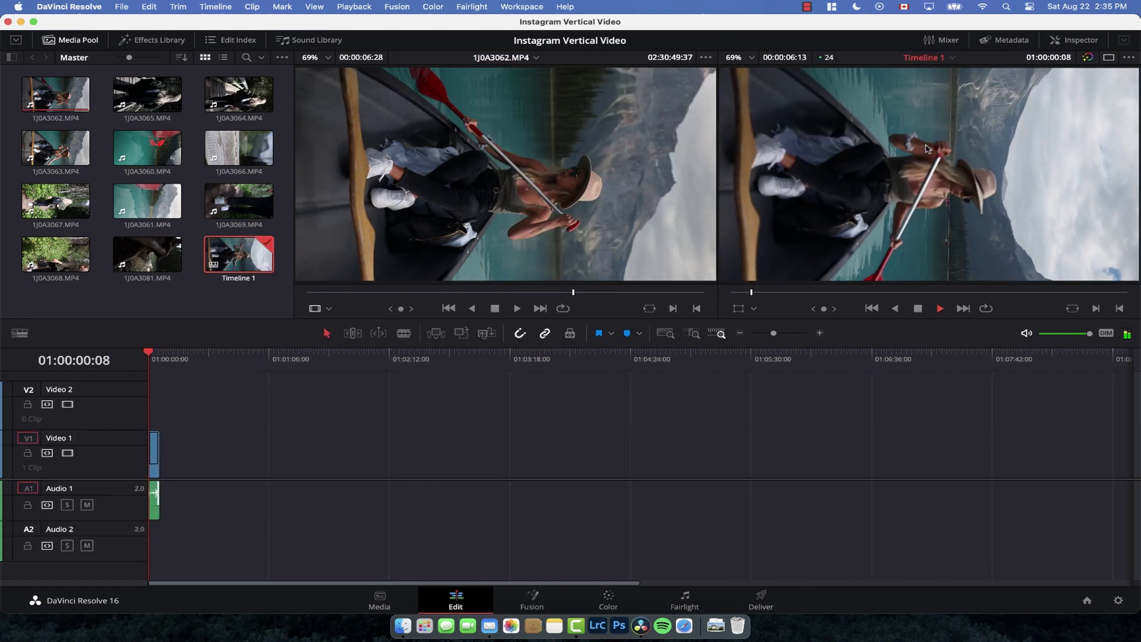
{"action": "key", "text": "space"}
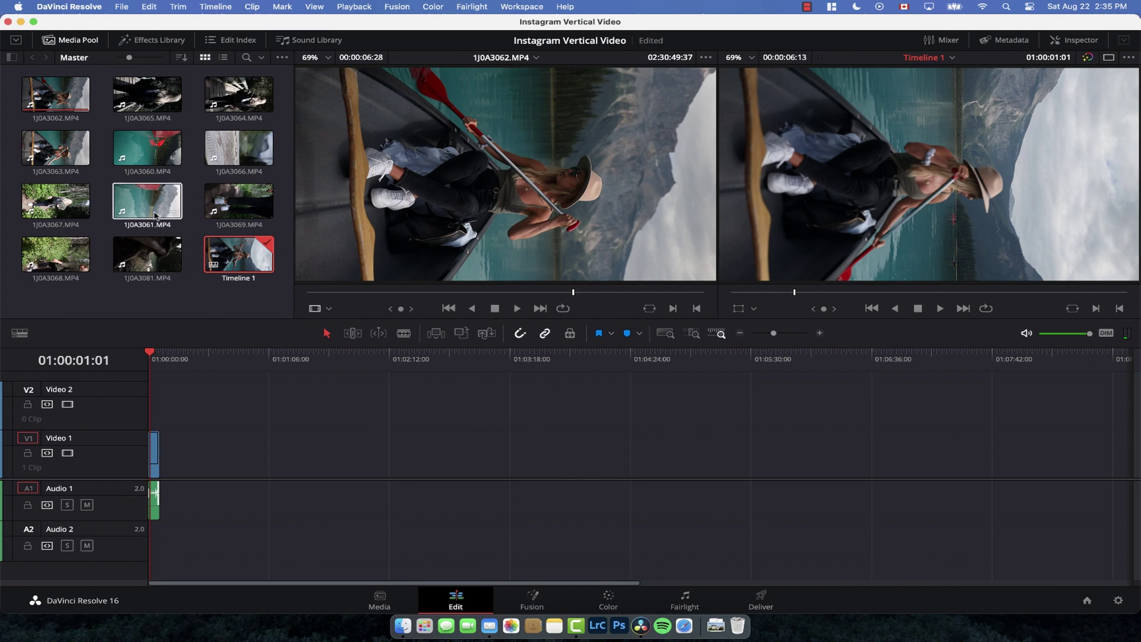
Step: Delete clip 1J0A3062 from Timeline 1, leaving the timeline empty
{"action": "double_click", "coordinate": [42, 98]}
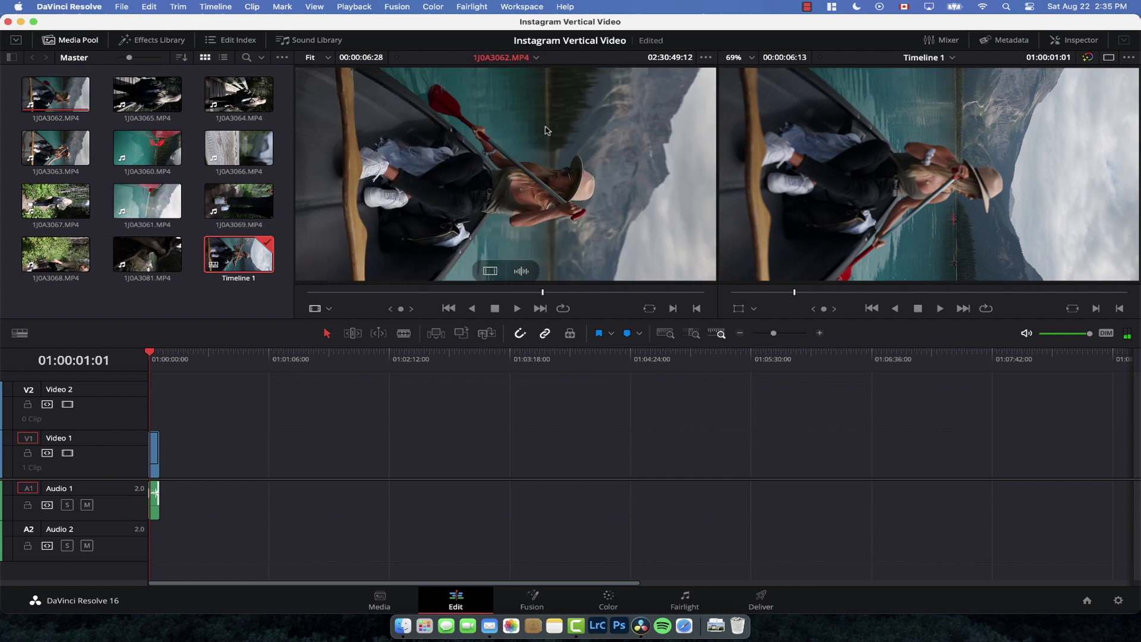
{"action": "left_click", "coordinate": [155, 448]}
{"action": "key", "text": "Delete"}
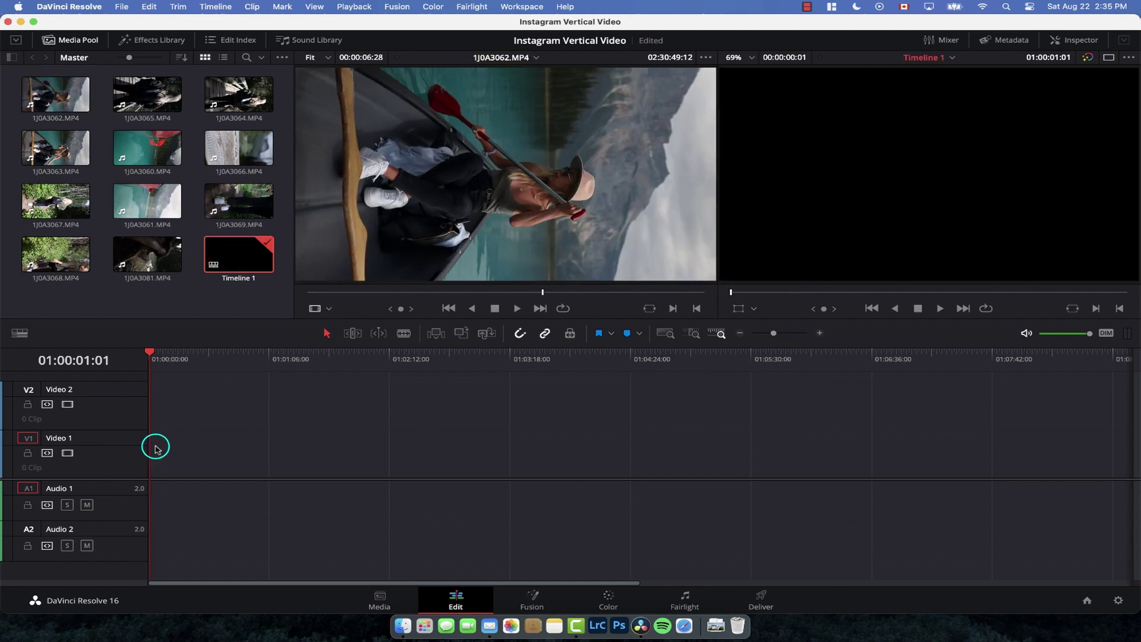
Step: Remove Timeline 1 from the media pool
{"action": "right_click", "coordinate": [233, 265]}
{"action": "left_click", "coordinate": [303, 352]}
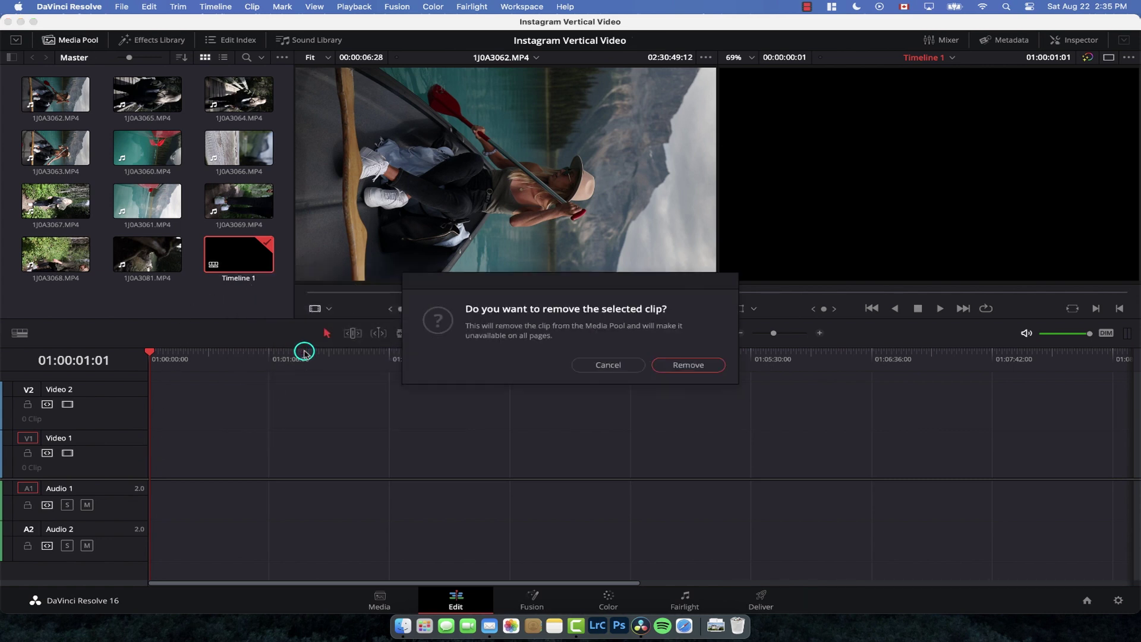
{"action": "left_click", "coordinate": [684, 363]}
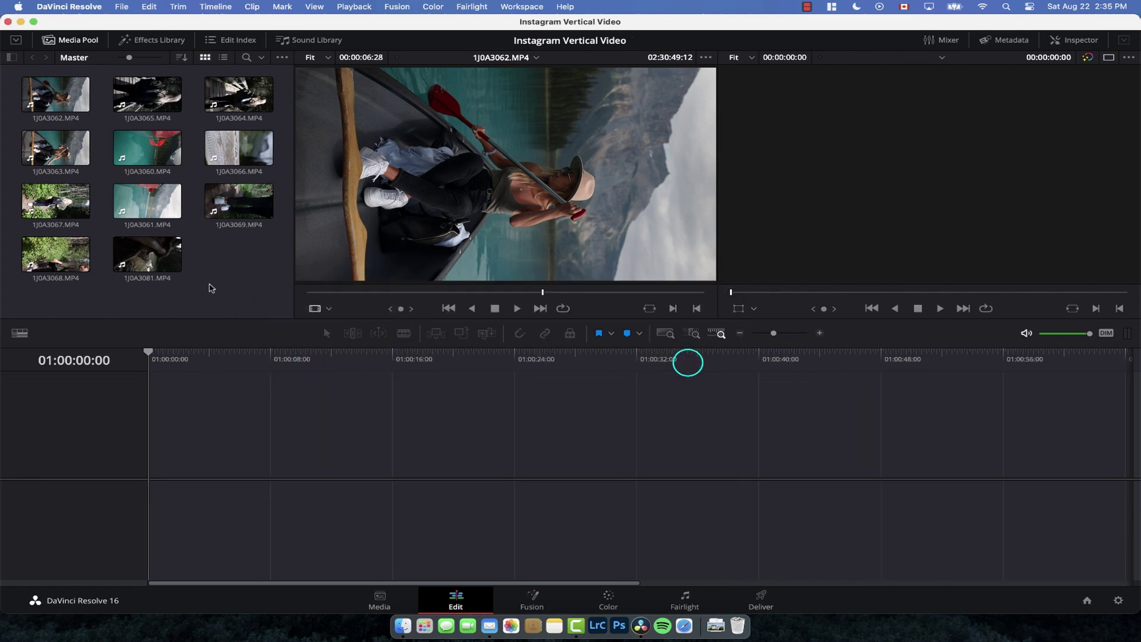
Step: Start a new custom-settings timeline named 'Promo Video'
{"action": "right_click", "coordinate": [209, 288]}
{"action": "mouse_move", "coordinate": [288, 295]}
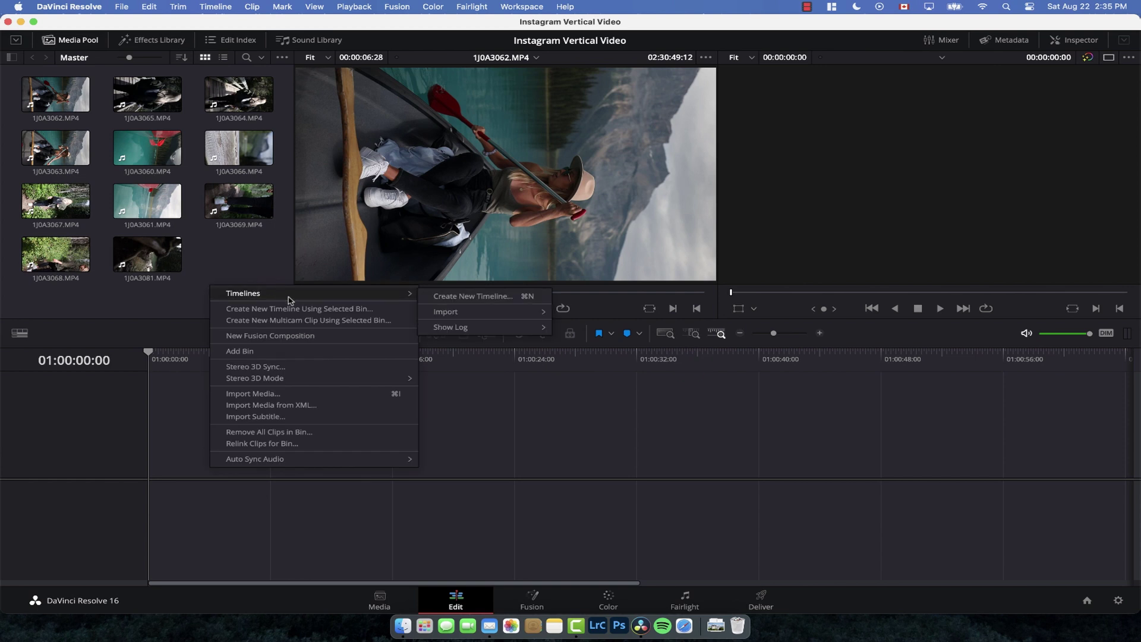
{"action": "left_click", "coordinate": [510, 297]}
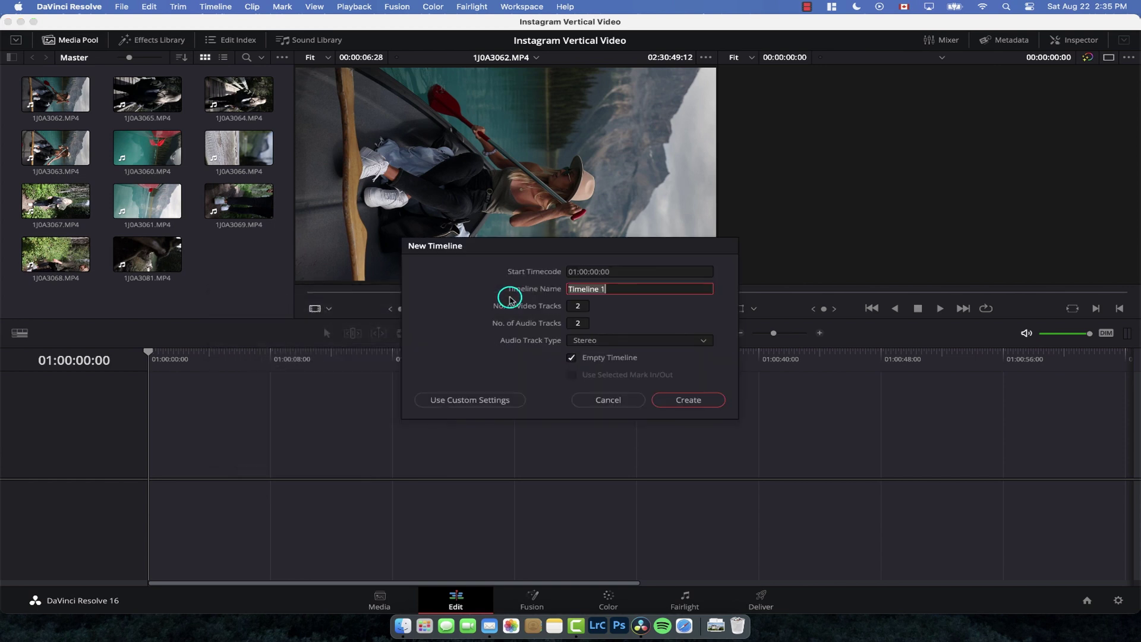
{"action": "left_click", "coordinate": [454, 402]}
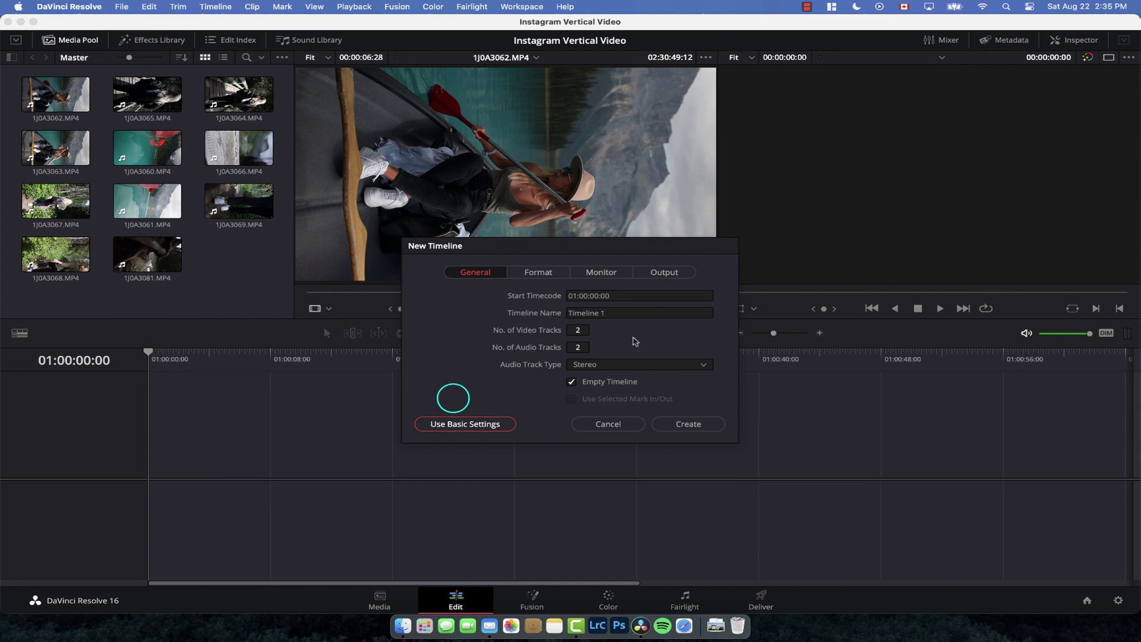
{"action": "left_click", "coordinate": [621, 309]}
{"action": "key", "text": "super+a"}
{"action": "type", "text": "Promo Video"}
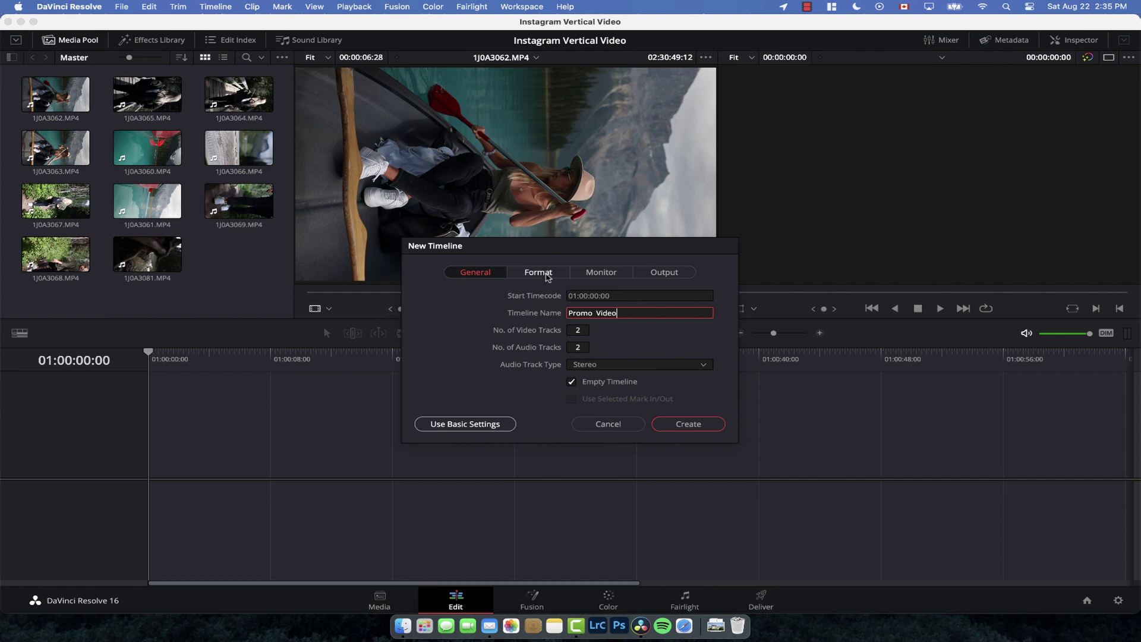
Step: Set the timeline resolution to 1080 x 1920 in the Format settings
{"action": "left_click", "coordinate": [546, 273]}
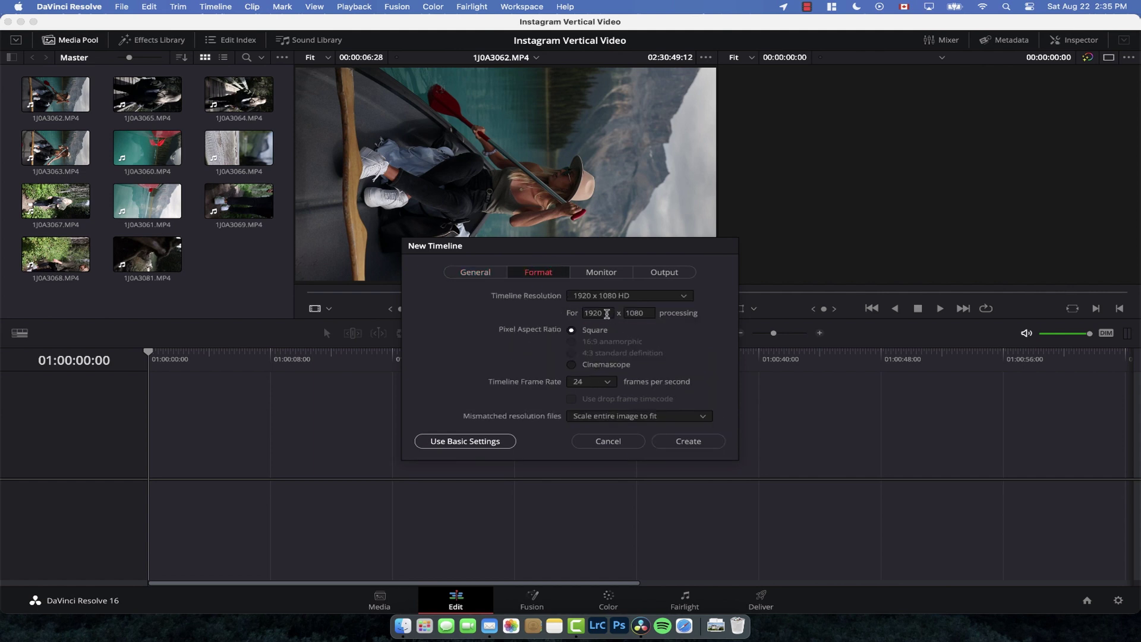
{"action": "left_click", "coordinate": [600, 315]}
{"action": "type", "text": "1080"}
{"action": "key", "text": "Tab"}
{"action": "type", "text": "1920"}
Step: Check output scaling and preset resolutions, then create the Promo Video timeline at 24 fps
{"action": "left_click", "coordinate": [659, 272]}
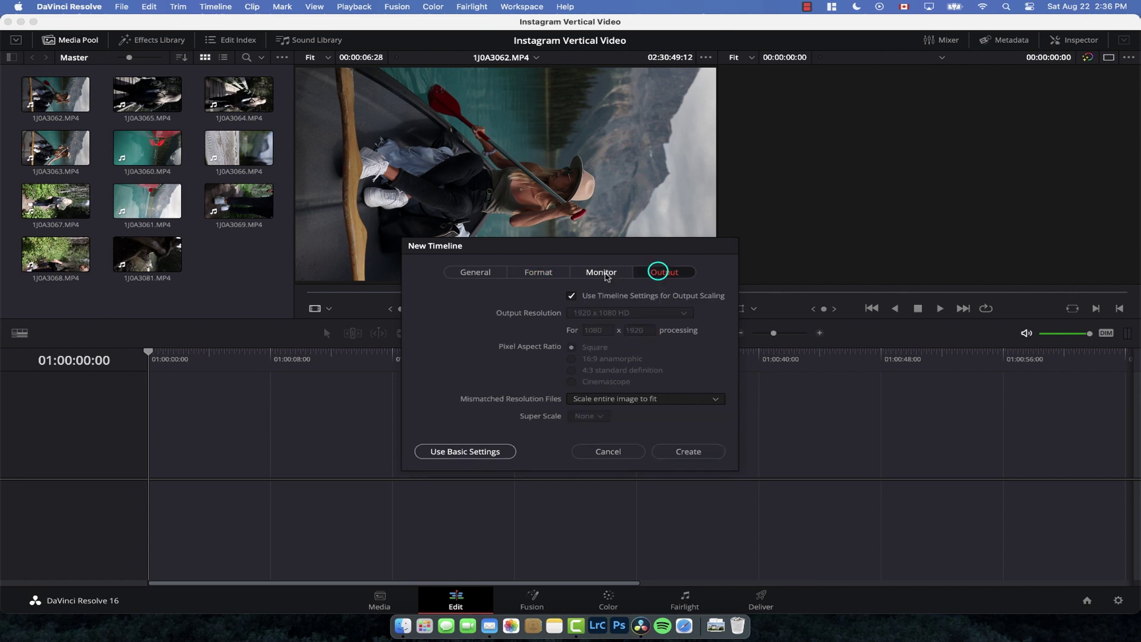
{"action": "left_click", "coordinate": [552, 272]}
{"action": "left_click", "coordinate": [640, 294]}
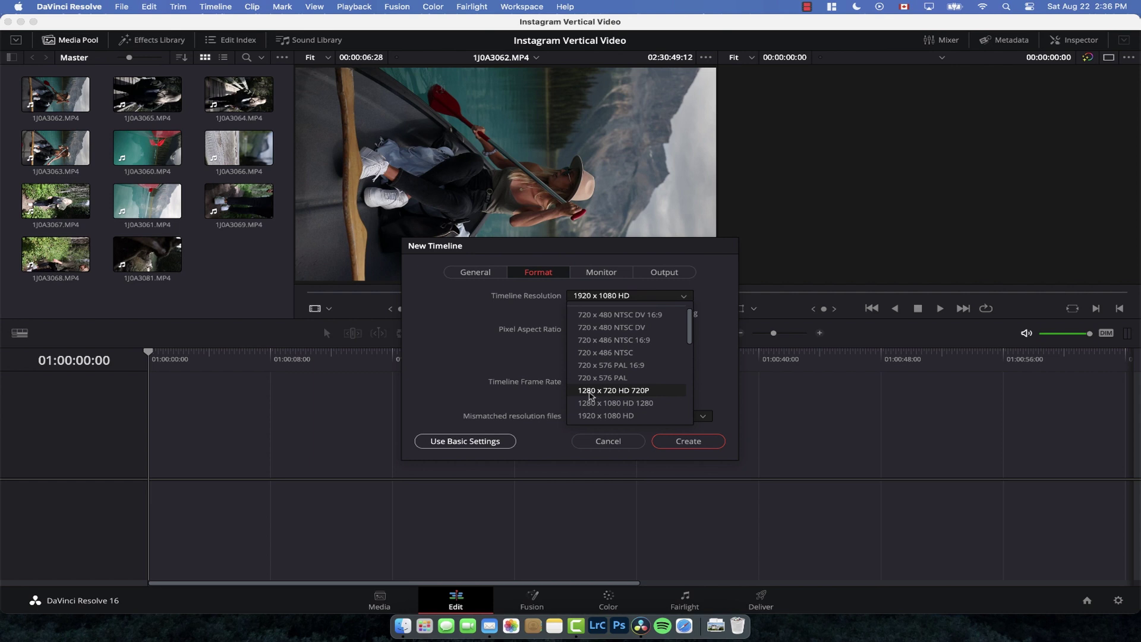
{"action": "scroll", "coordinate": [613, 395], "scroll_direction": "down", "scroll_amount": 3}
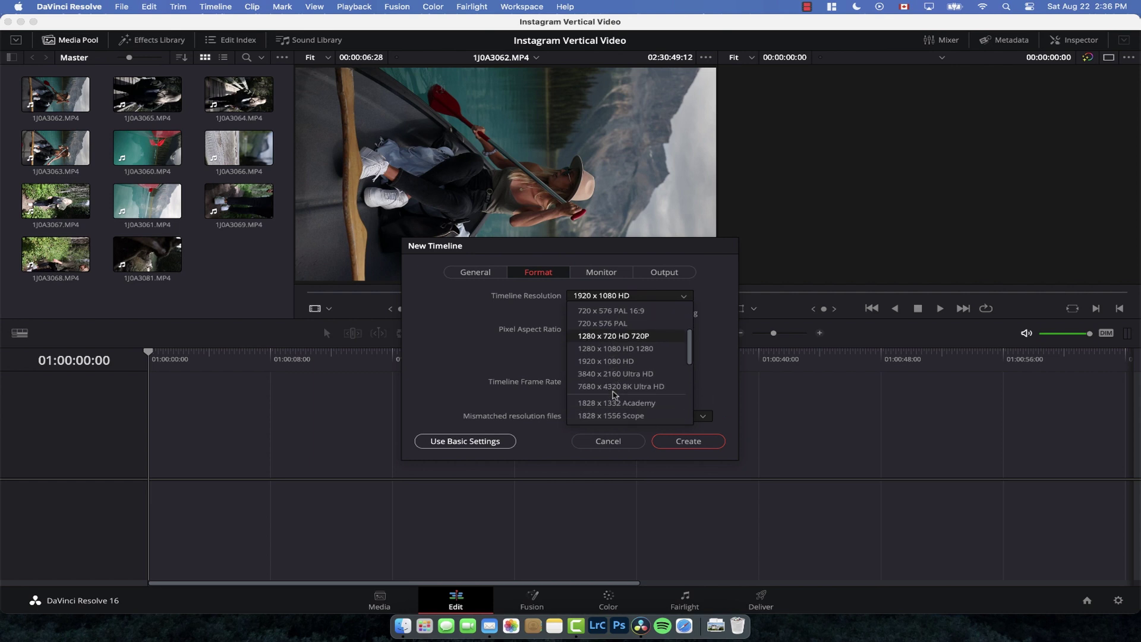
{"action": "scroll", "coordinate": [613, 395], "scroll_direction": "down", "scroll_amount": 1}
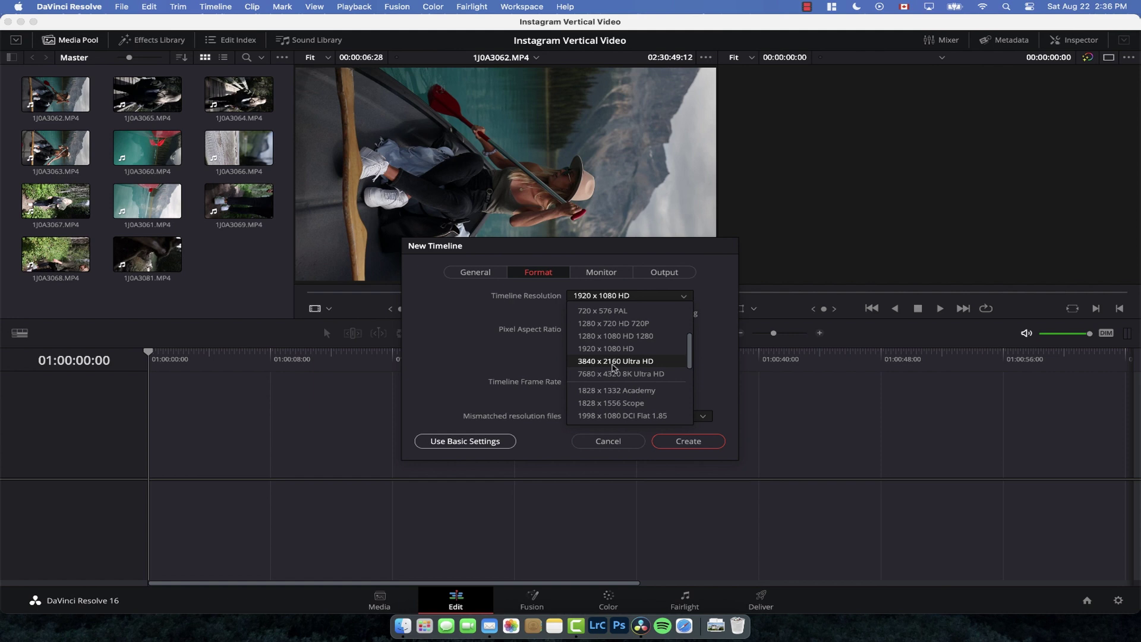
{"action": "left_click", "coordinate": [629, 361]}
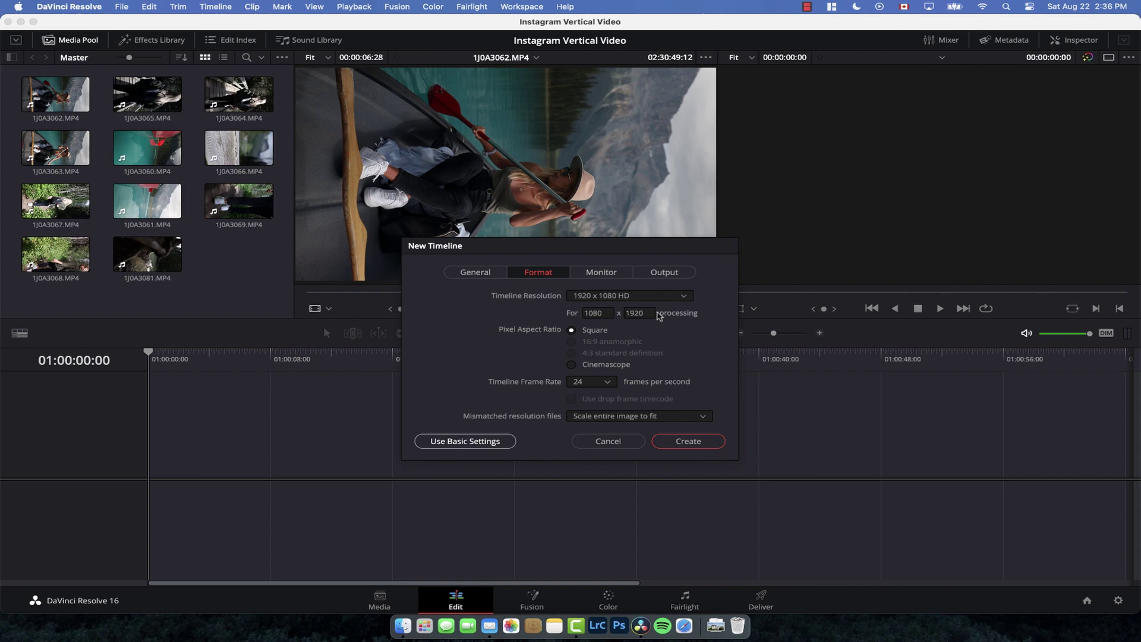
{"action": "left_click", "coordinate": [690, 441]}
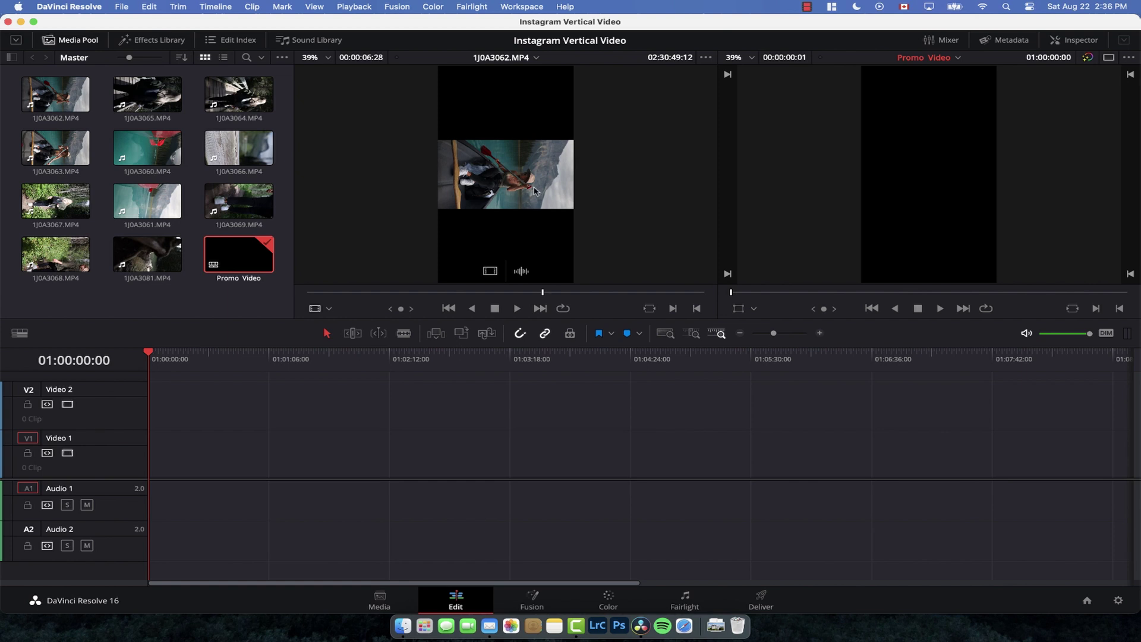
Step: Preview 1J0A3062, then marquee-select all eleven clips across the media pool columns
{"action": "double_click", "coordinate": [37, 92]}
{"action": "right_click", "coordinate": [37, 92]}
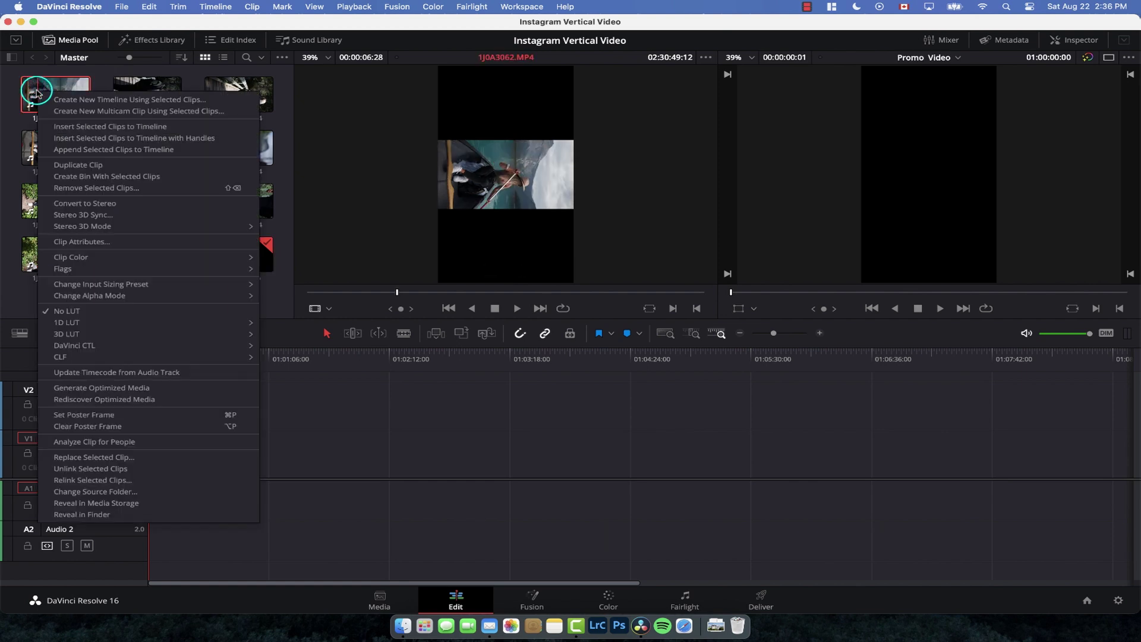
{"action": "left_click", "coordinate": [619, 486]}
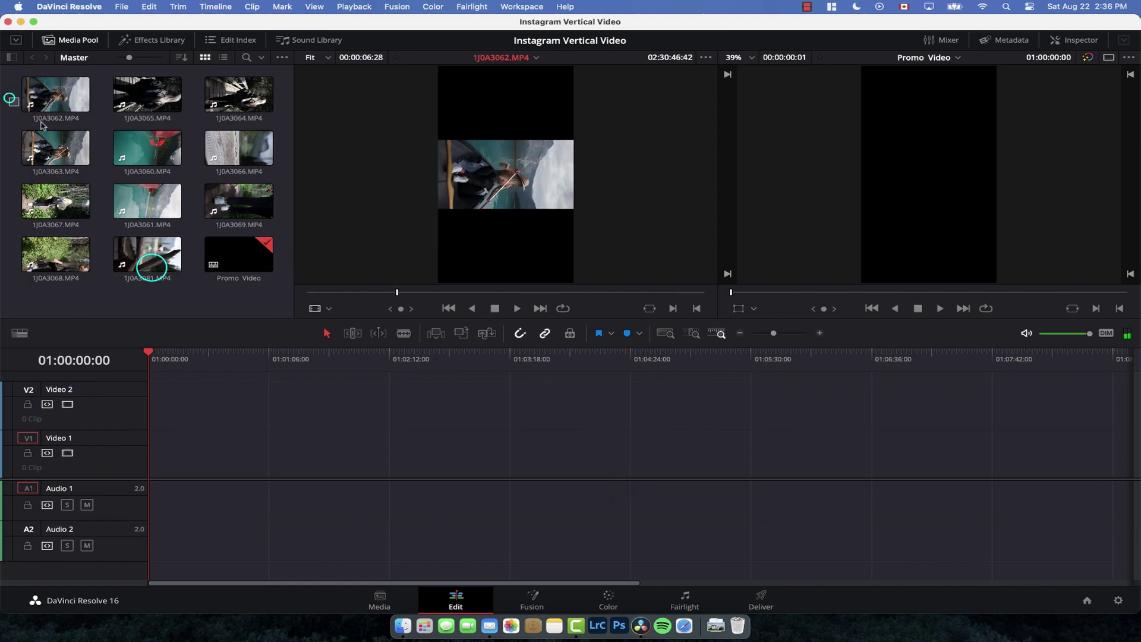
{"action": "left_click_drag", "start_coordinate": [151, 267], "coordinate": [156, 271]}
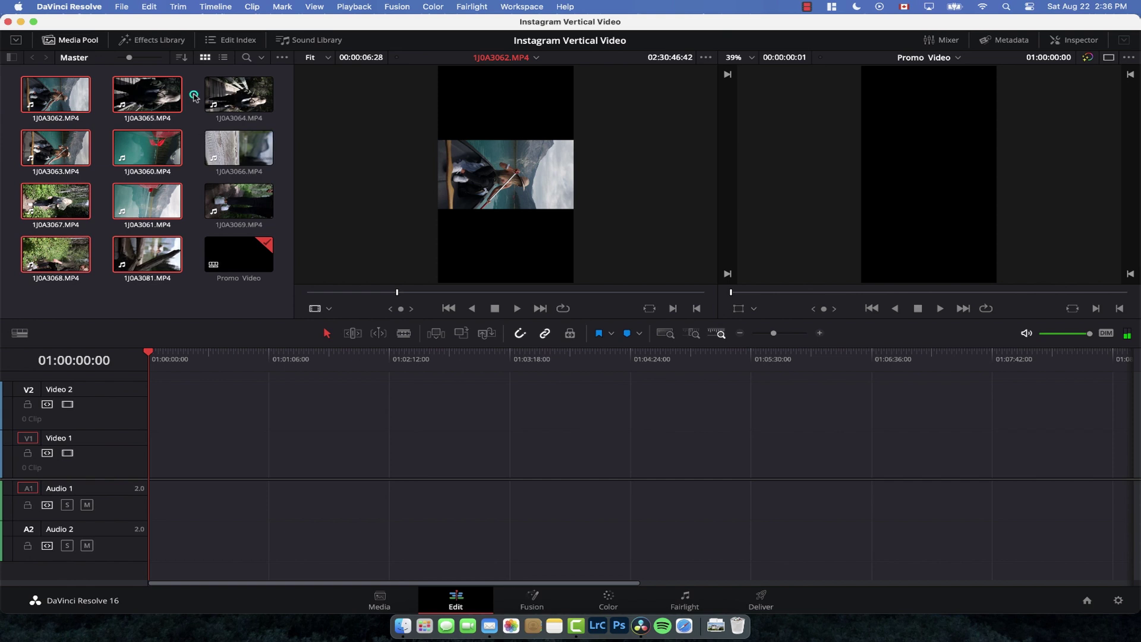
{"action": "left_click_drag", "start_coordinate": [195, 96], "coordinate": [261, 217]}
Step: Set the selected clips' attributes to 24 fps with 90° left image orientation
{"action": "right_click", "coordinate": [242, 208]}
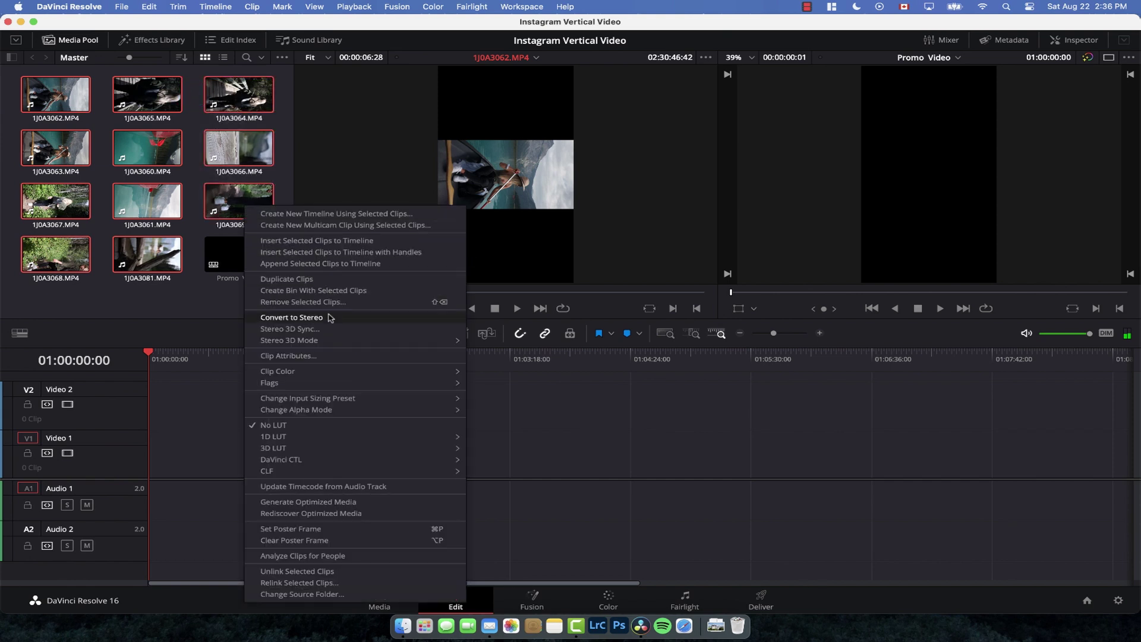
{"action": "left_click", "coordinate": [317, 356]}
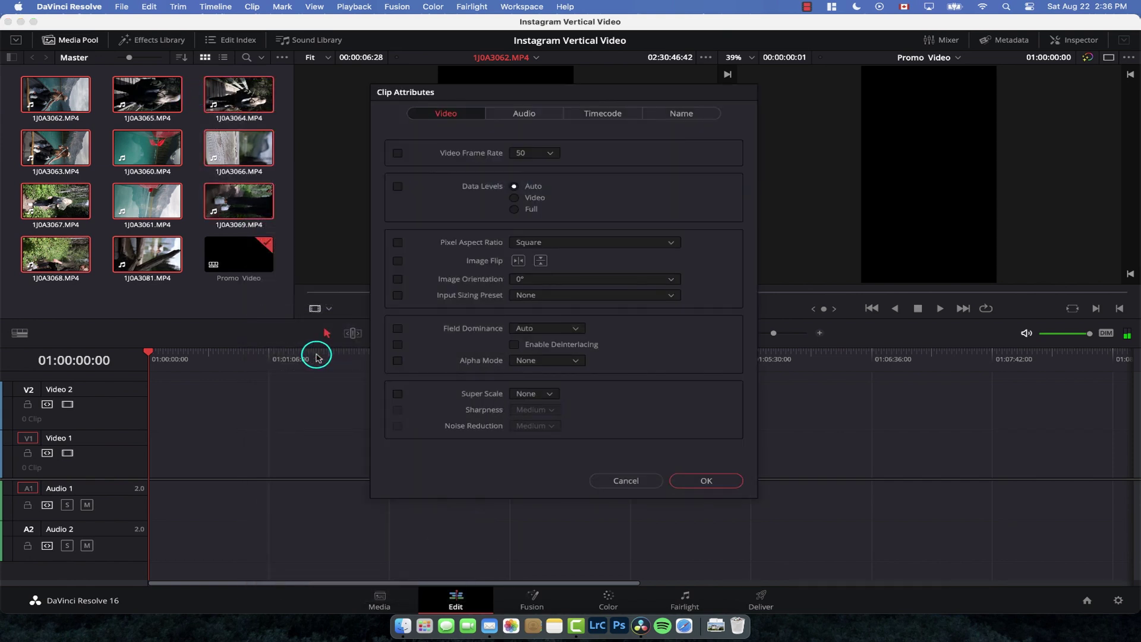
{"action": "left_click", "coordinate": [549, 153]}
{"action": "left_click", "coordinate": [543, 195]}
{"action": "left_click", "coordinate": [398, 279]}
{"action": "left_click", "coordinate": [673, 280]}
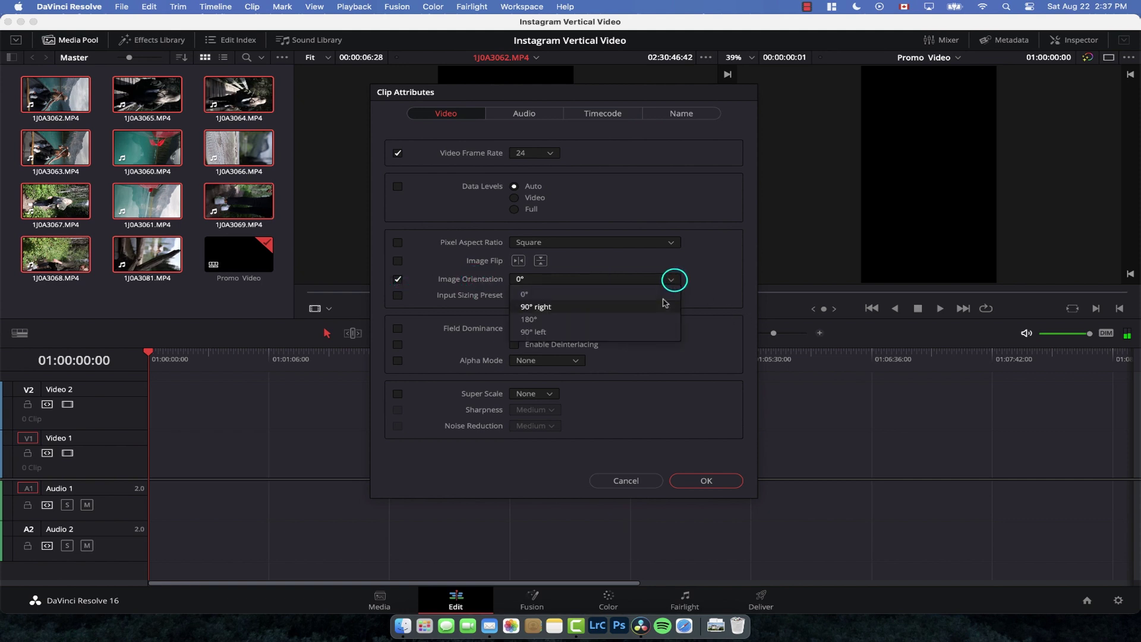
{"action": "left_click", "coordinate": [654, 331]}
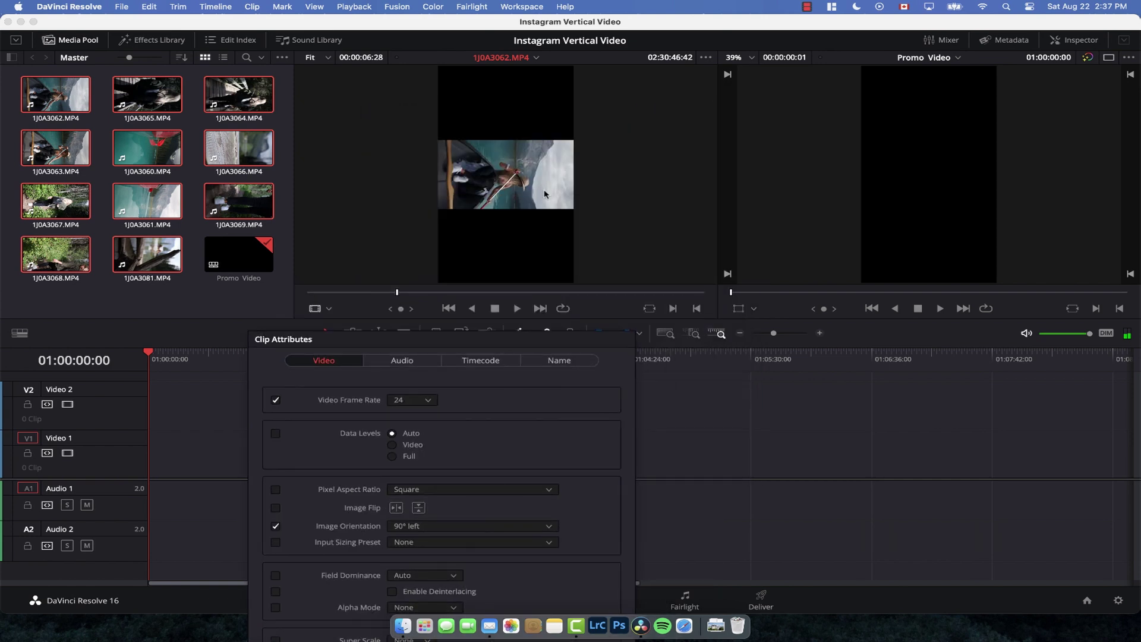
{"action": "left_click_drag", "start_coordinate": [450, 345], "coordinate": [527, 140]}
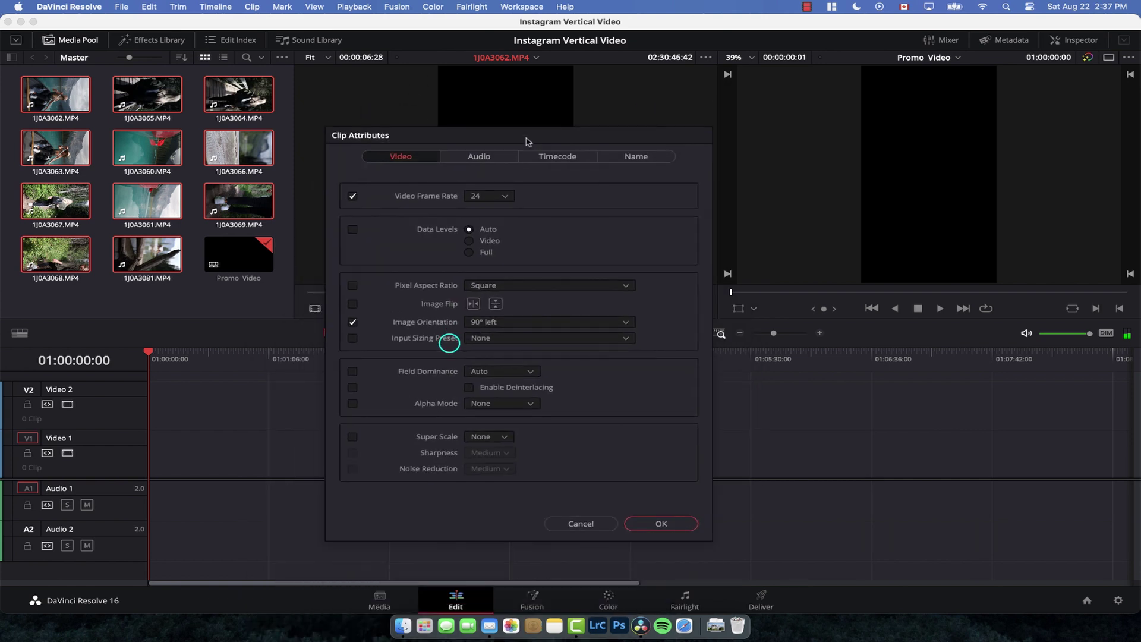
{"action": "left_click", "coordinate": [672, 522]}
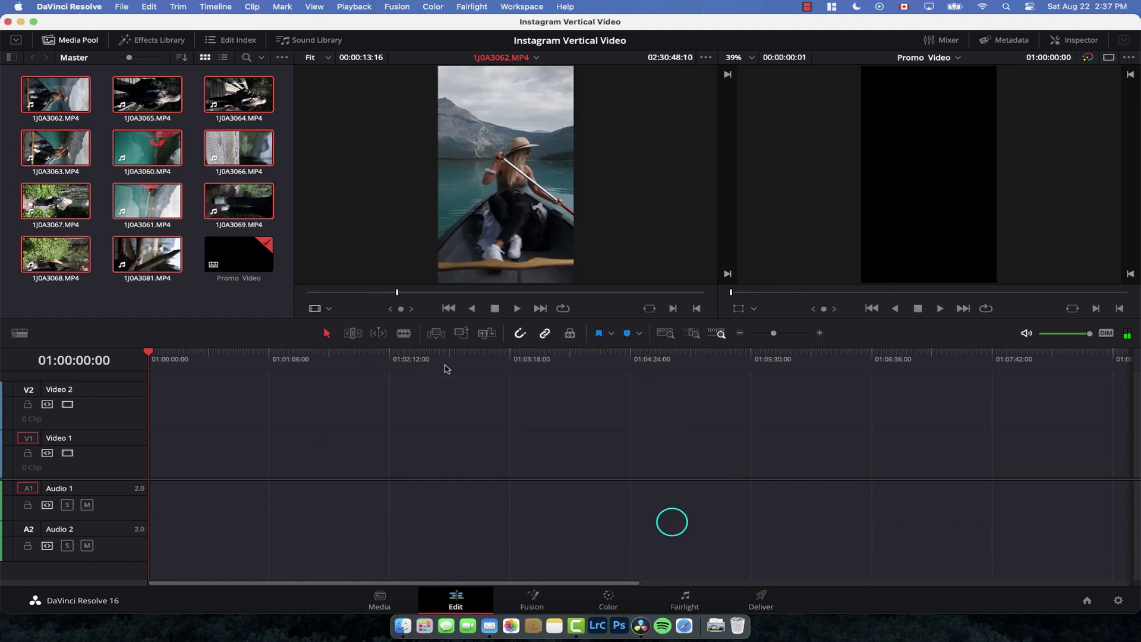
{"action": "left_click", "coordinate": [249, 304]}
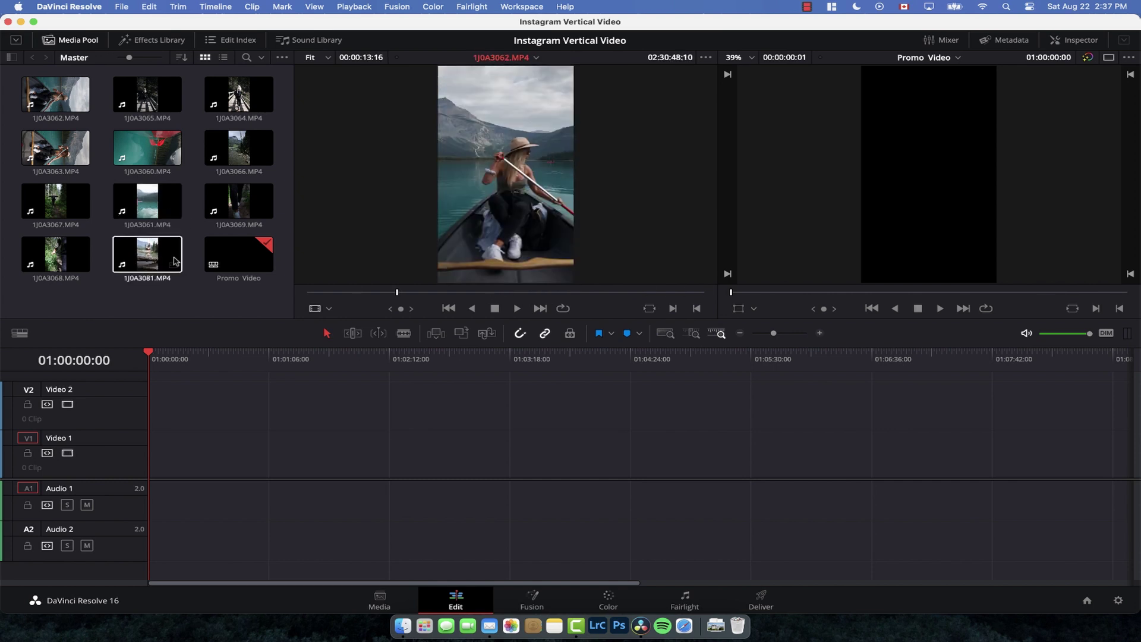
{"action": "left_click_drag", "start_coordinate": [169, 294], "coordinate": [68, 113]}
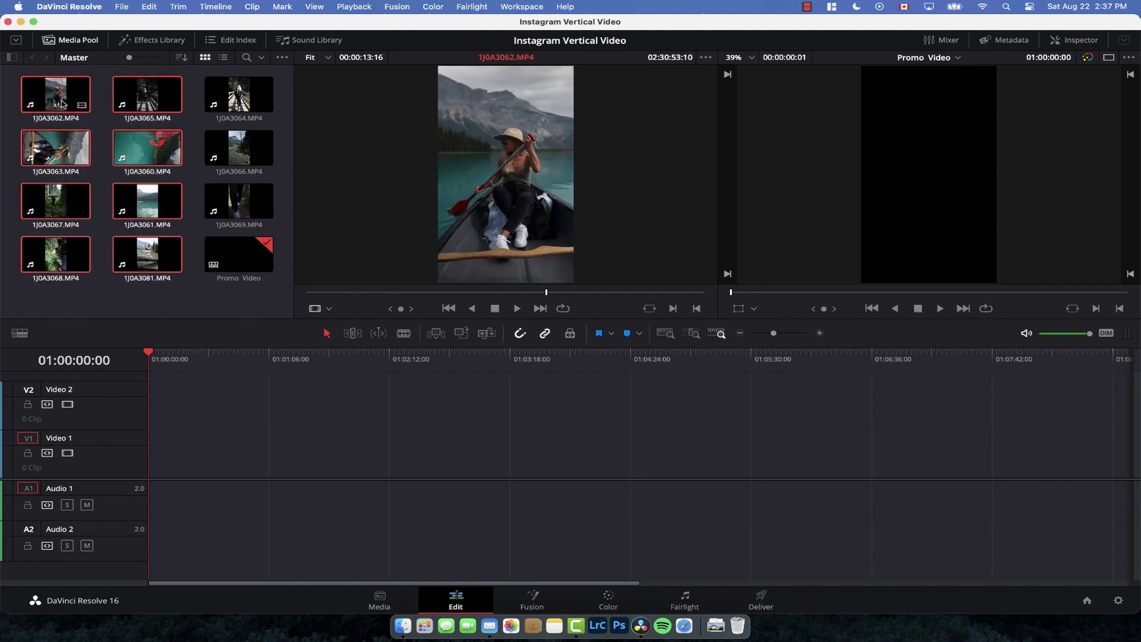
{"action": "right_click", "coordinate": [63, 104]}
{"action": "left_click", "coordinate": [145, 254]}
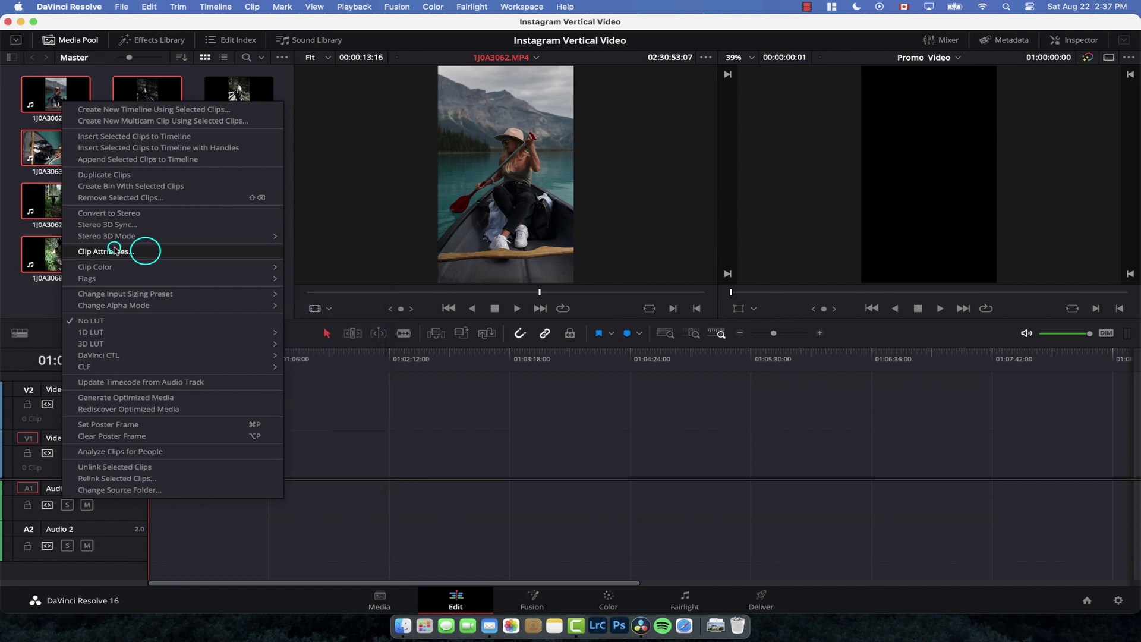
{"action": "left_click", "coordinate": [145, 252]}
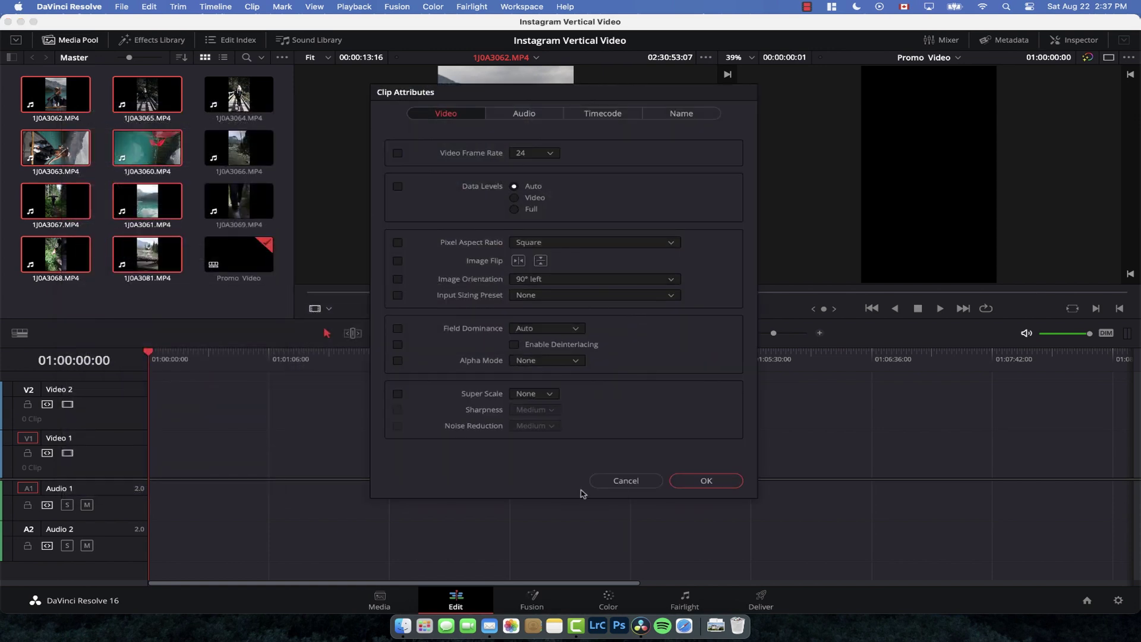
Step: Cancel Clip Attributes and reselect all eleven clips in the media pool, including 1J0A3068
{"action": "left_click", "coordinate": [626, 482]}
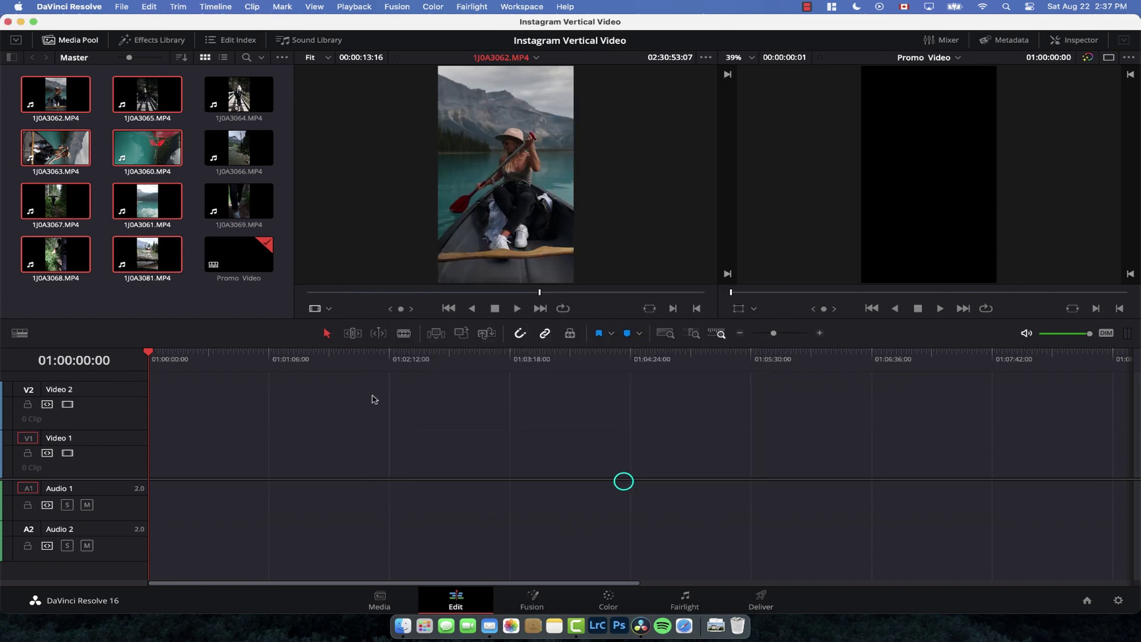
{"action": "left_click", "coordinate": [193, 308]}
{"action": "left_click_drag", "start_coordinate": [283, 93], "coordinate": [37, 215]}
{"action": "left_click_drag", "start_coordinate": [59, 290], "coordinate": [151, 474]}
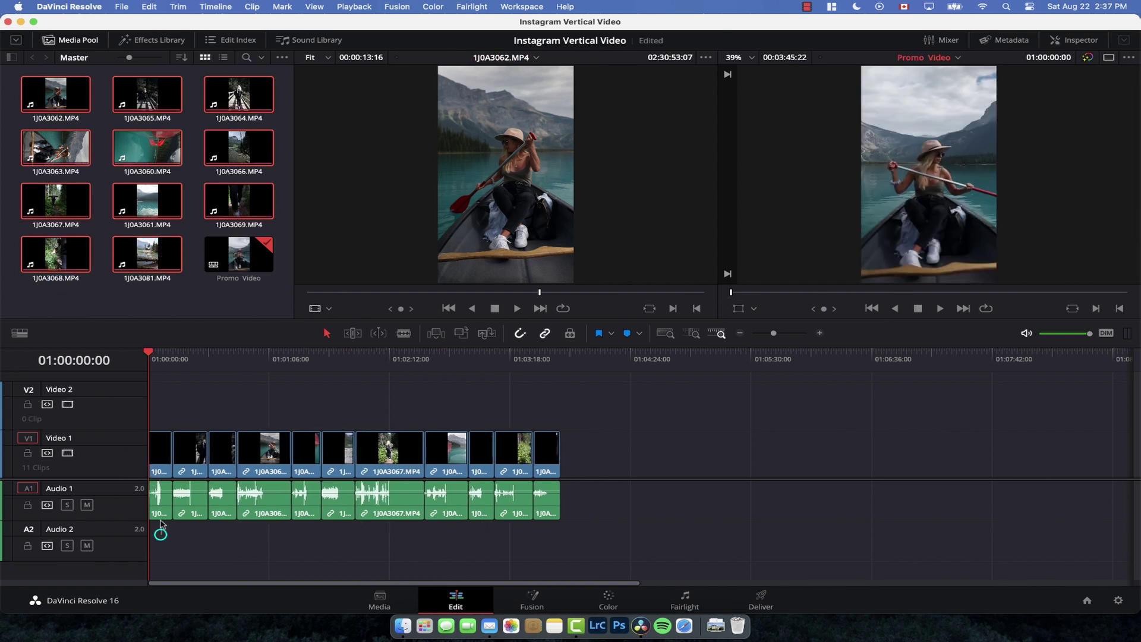
Step: Delete all audio clips from Audio 1 and play through the timeline to review
{"action": "left_click_drag", "start_coordinate": [162, 532], "coordinate": [552, 506]}
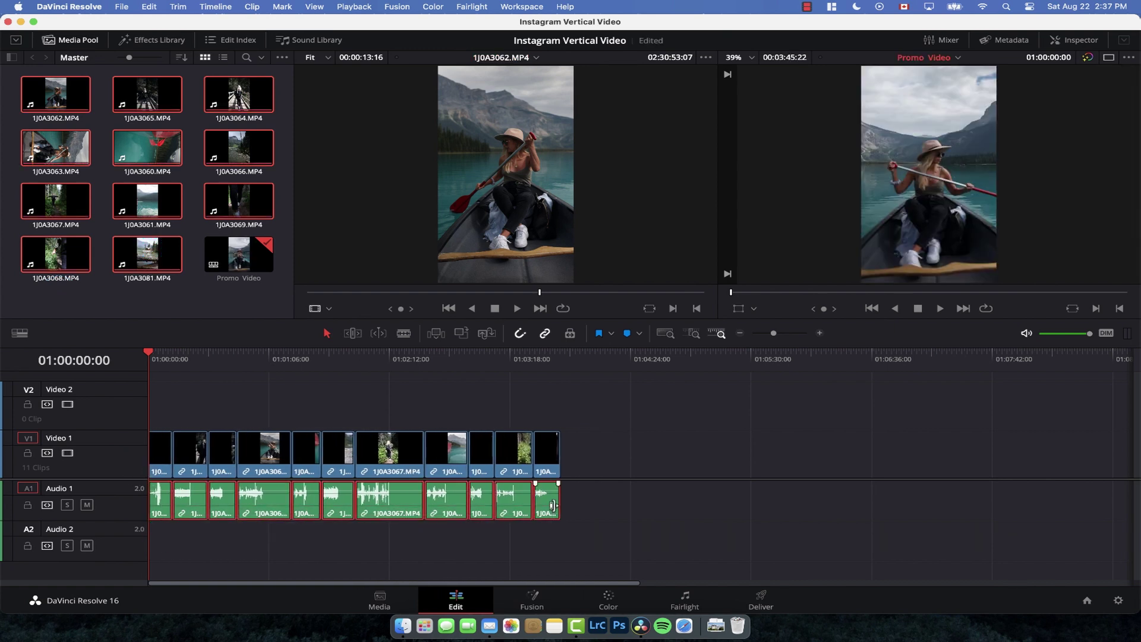
{"action": "key", "text": "Delete"}
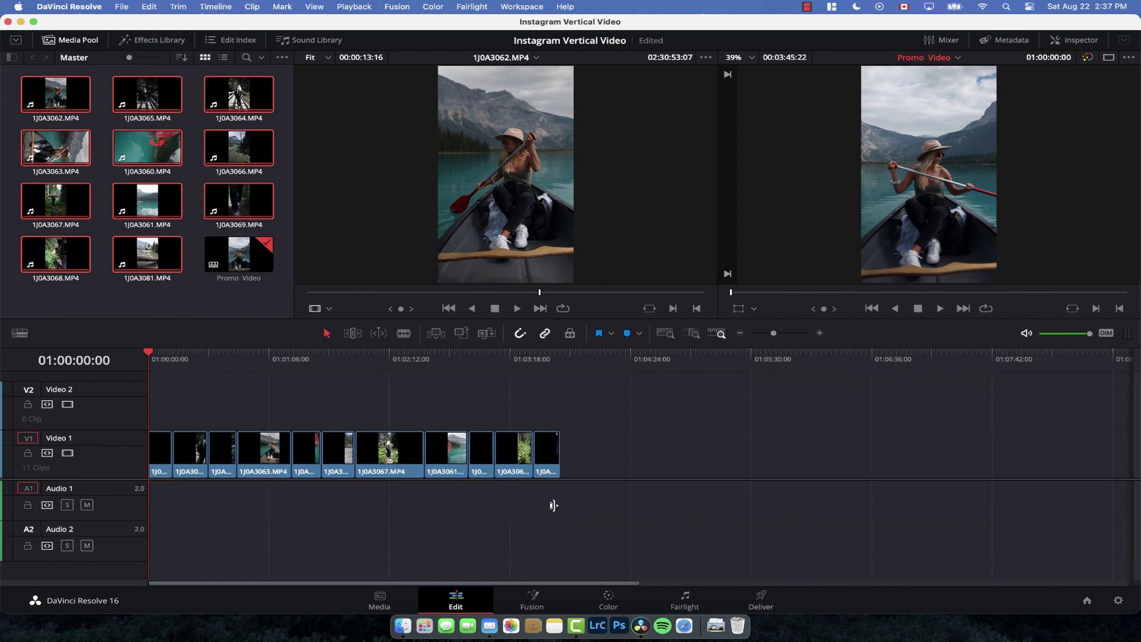
{"action": "key", "text": "space"}
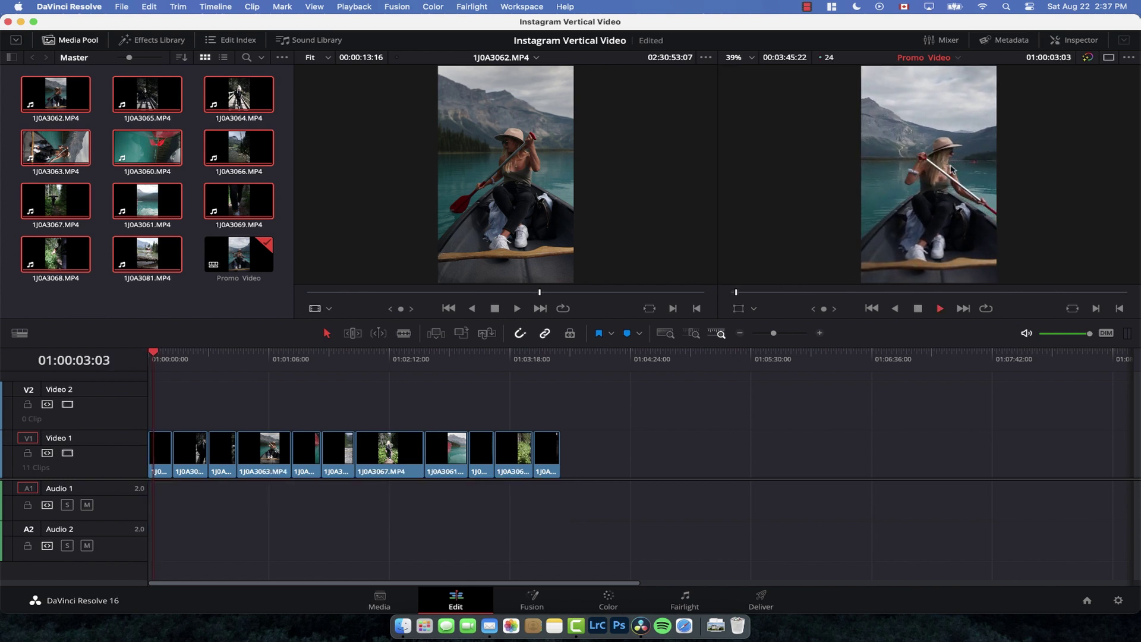
{"action": "left_click_drag", "start_coordinate": [175, 357], "coordinate": [372, 357]}
Step: Reset the Gain wheel to remove the purple cast, then check Deliver's 1080×1920, 24 fps settings
{"action": "left_click", "coordinate": [620, 597]}
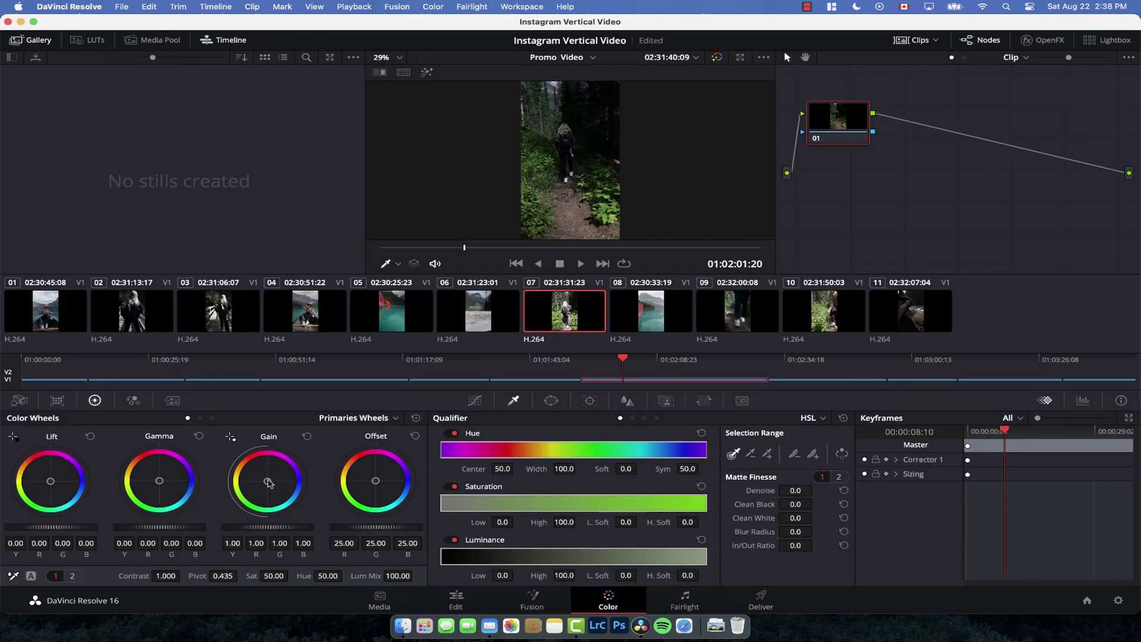
{"action": "left_click_drag", "start_coordinate": [275, 478], "coordinate": [273, 485]}
{"action": "left_click", "coordinate": [760, 597]}
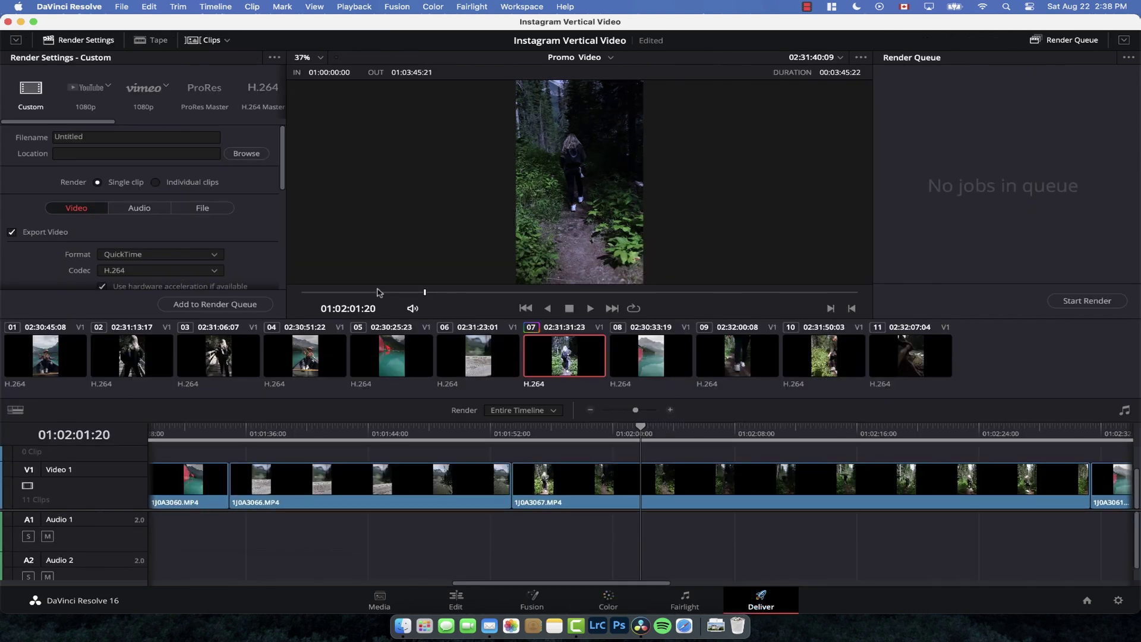
{"action": "scroll", "coordinate": [192, 232], "scroll_direction": "down", "scroll_amount": 1}
{"action": "scroll", "coordinate": [192, 232], "scroll_direction": "down", "scroll_amount": 5}
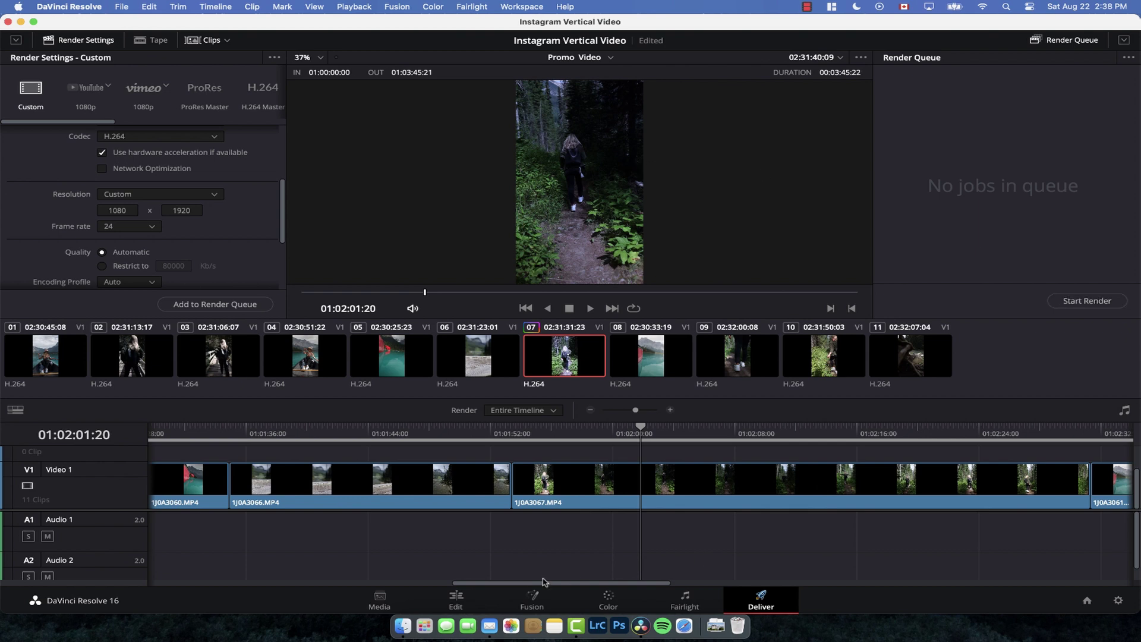
Step: Back on the Edit page, review the selected clips' Clip Attributes and cancel without changes
{"action": "left_click", "coordinate": [480, 603]}
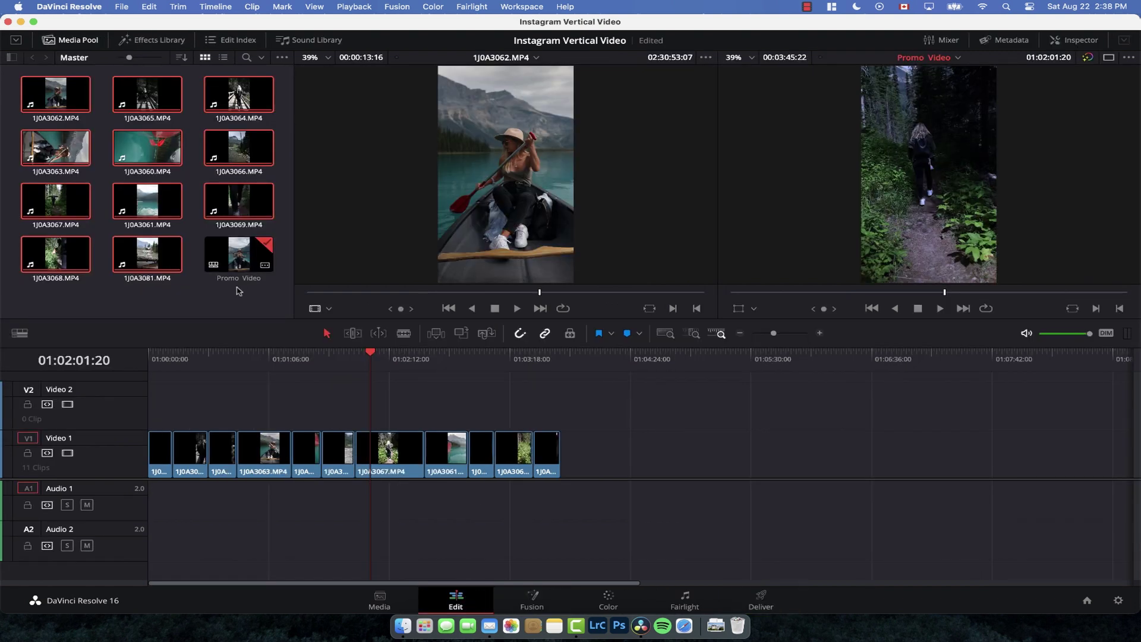
{"action": "left_click", "coordinate": [223, 302]}
{"action": "left_click_drag", "start_coordinate": [182, 301], "coordinate": [21, 66]}
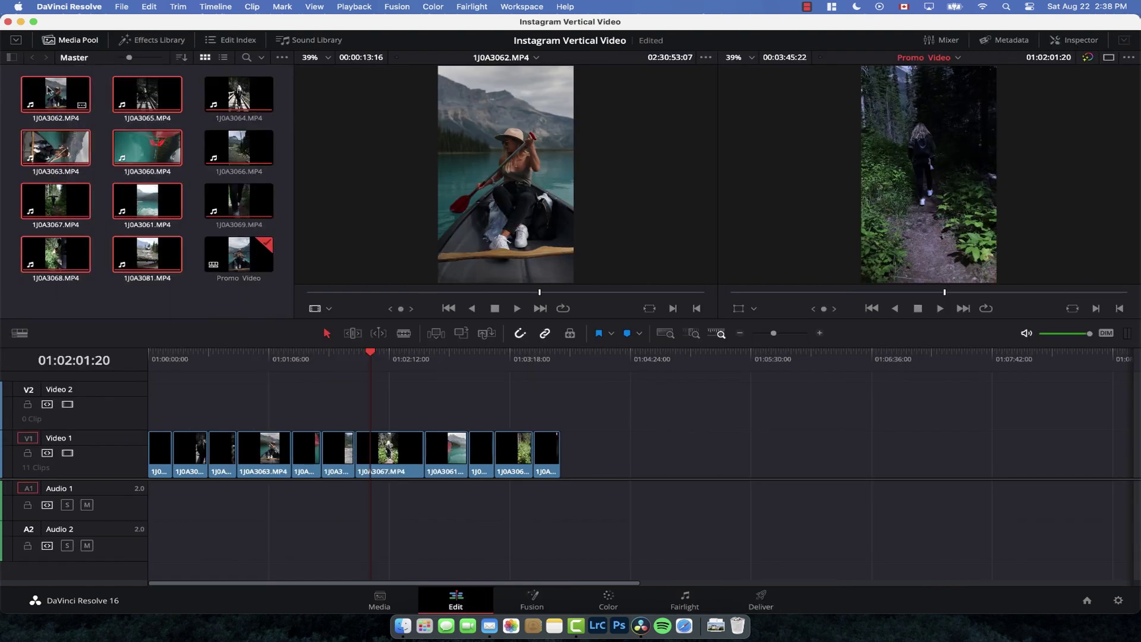
{"action": "right_click", "coordinate": [48, 90]}
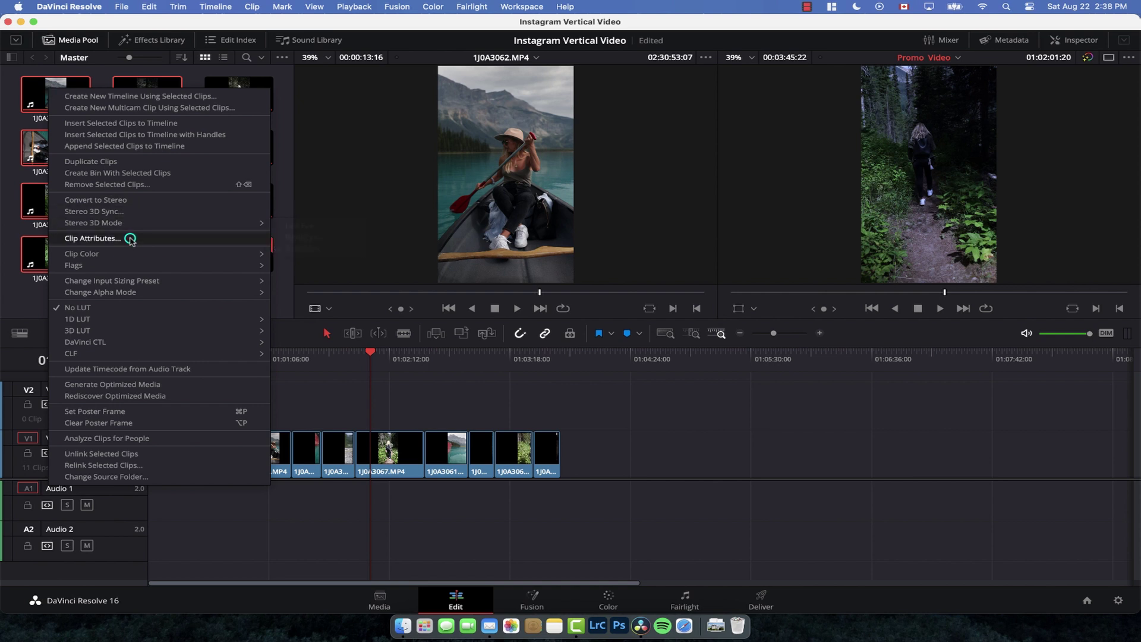
{"action": "left_click", "coordinate": [130, 238]}
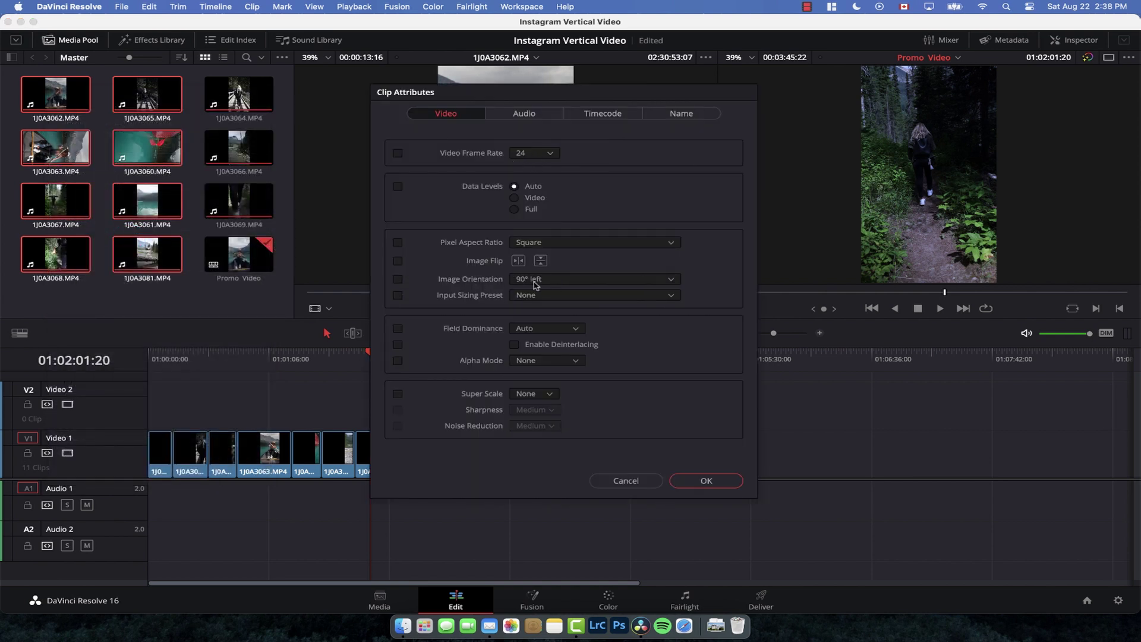
{"action": "left_click", "coordinate": [625, 473]}
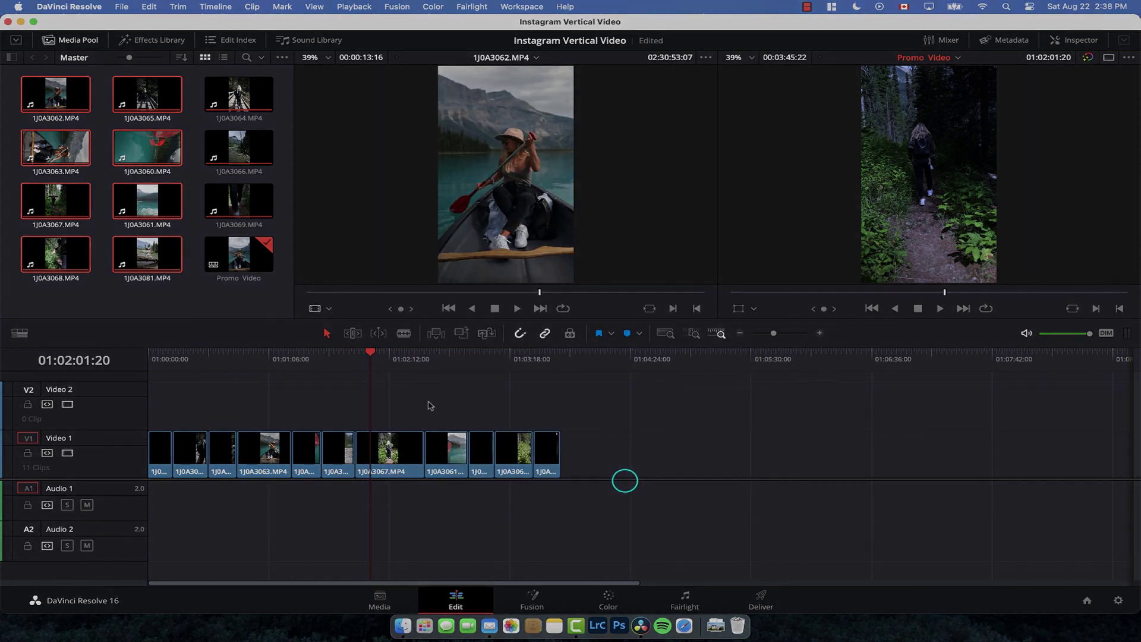